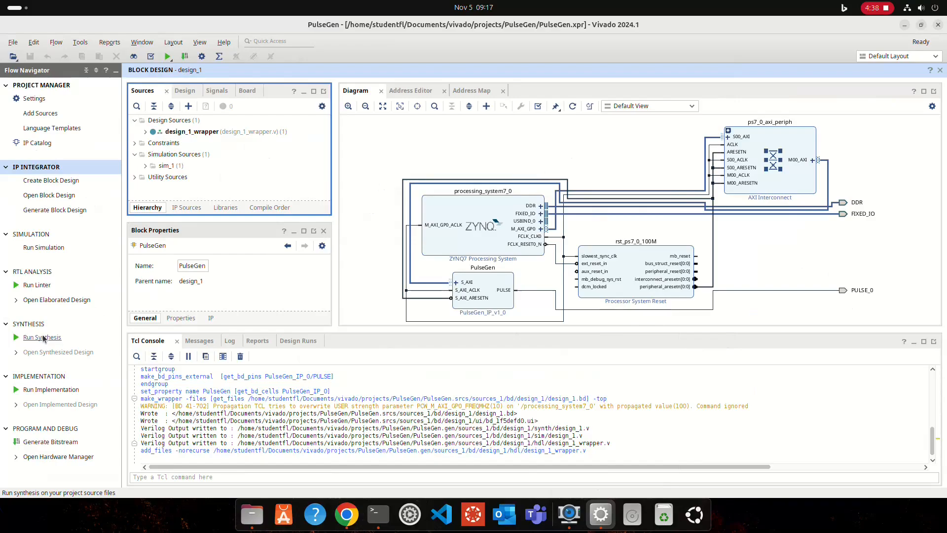
Step: Launch synthesis of the PulseGen project on the local host with 6 jobs
click(42, 338)
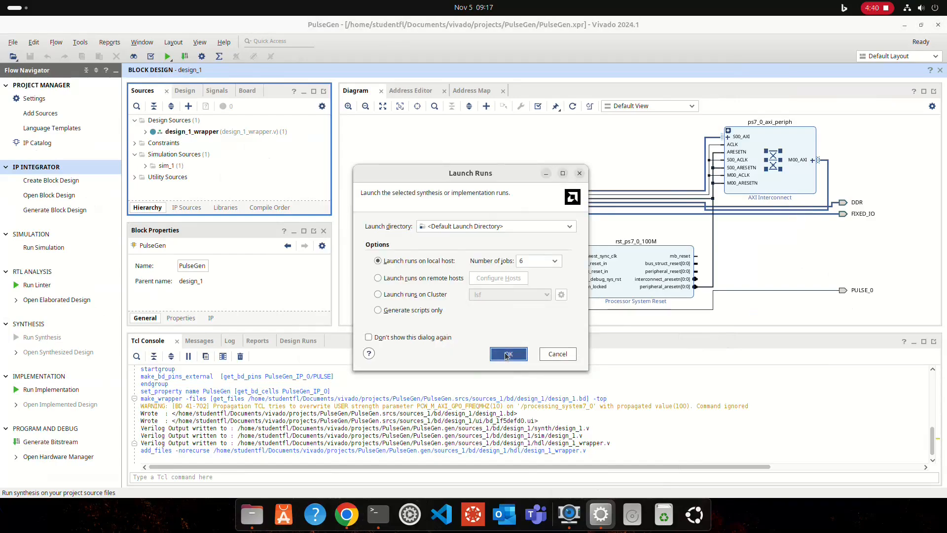
click(508, 354)
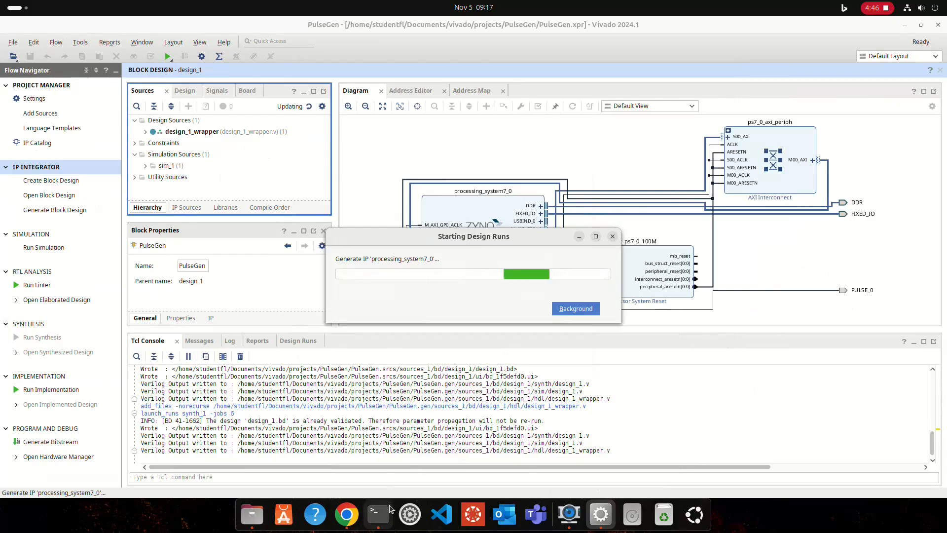
Step: Switch to Chrome, search the web for "xdc pynq-z1" and open the Pynq-Z1 base.xdc constraints file on GitHub
click(347, 515)
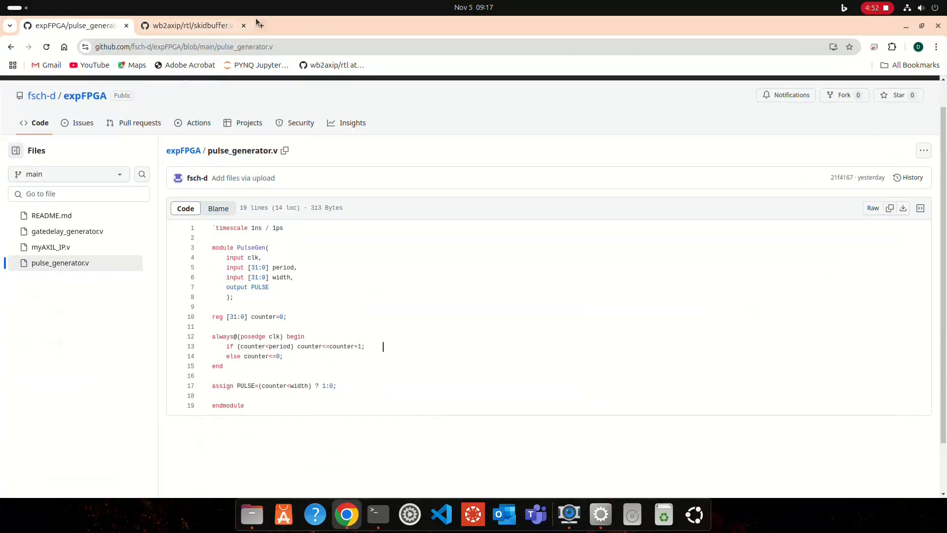
click(262, 26)
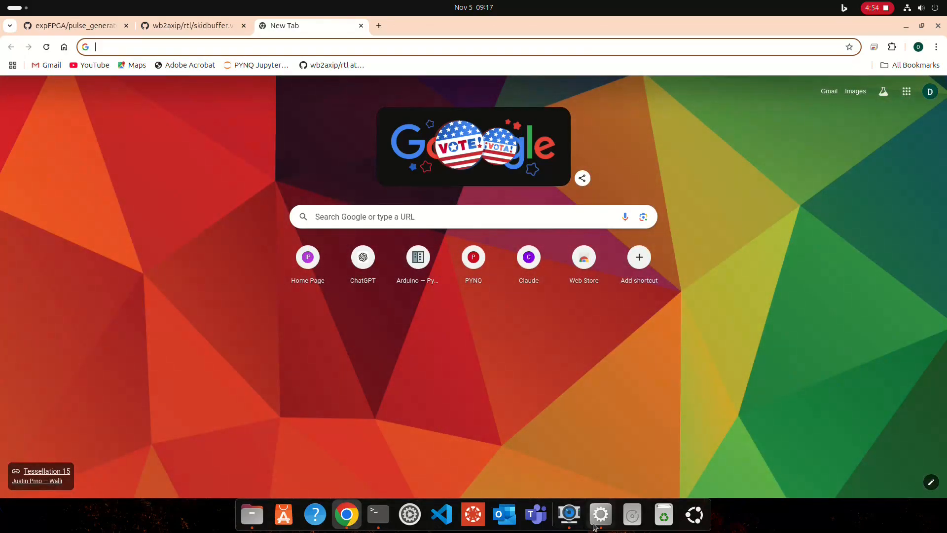
click(600, 514)
click(347, 516)
click(315, 47)
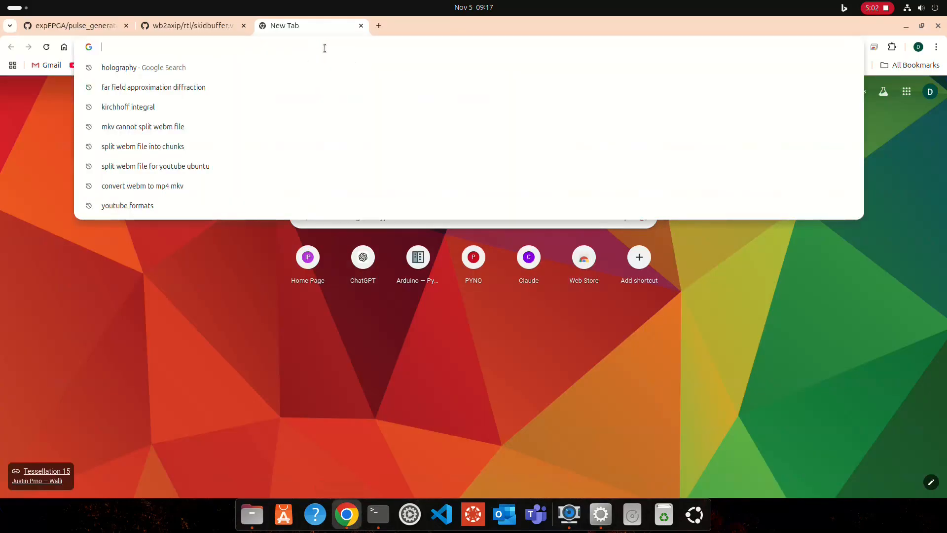
text(dxdc)
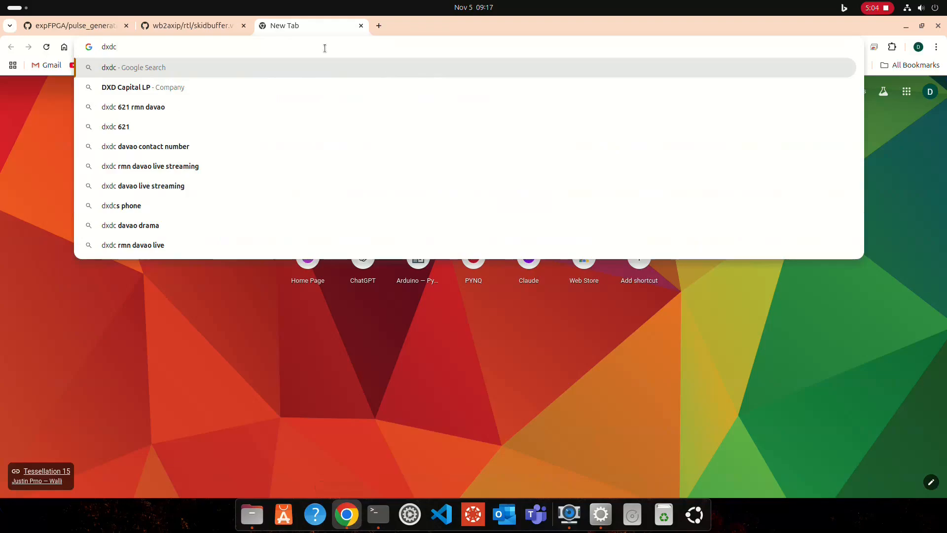
key(BackSpace)
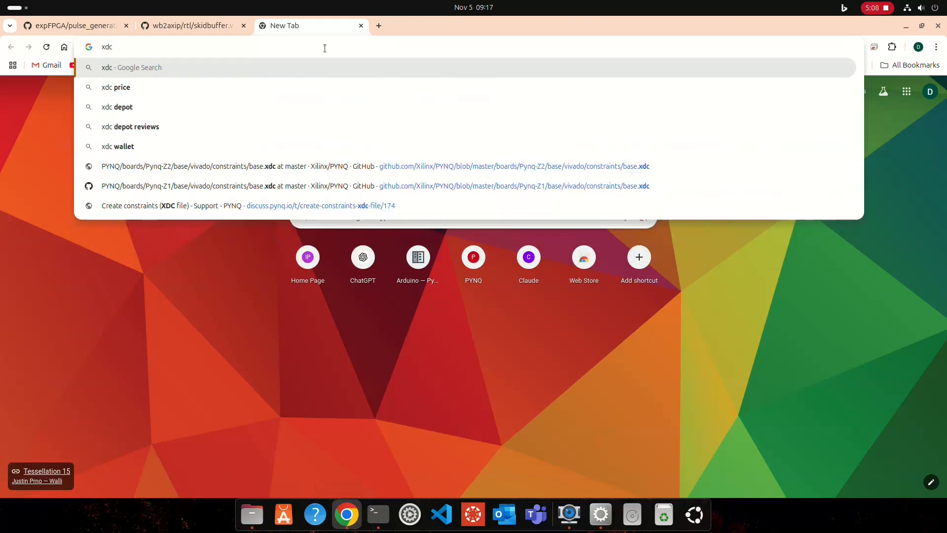
text(pynq)
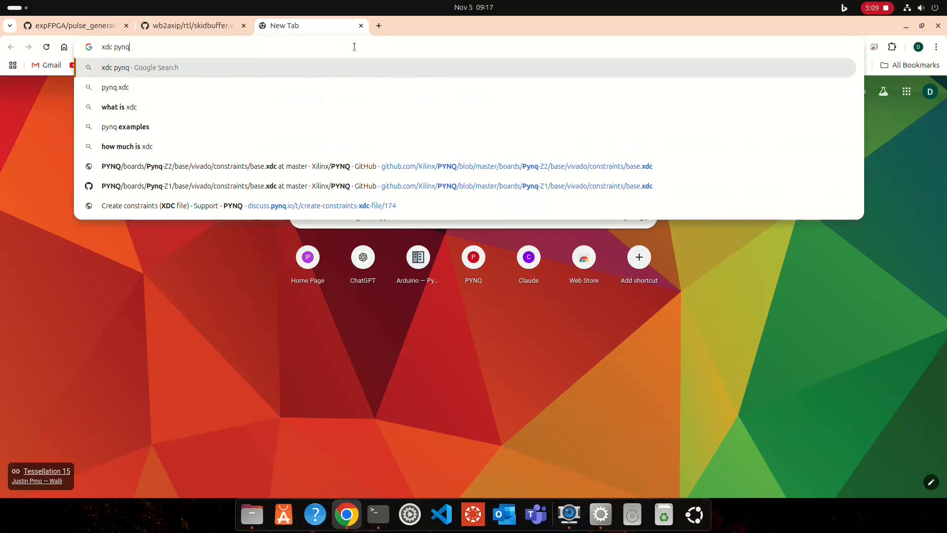
text(-z1)
key(Return)
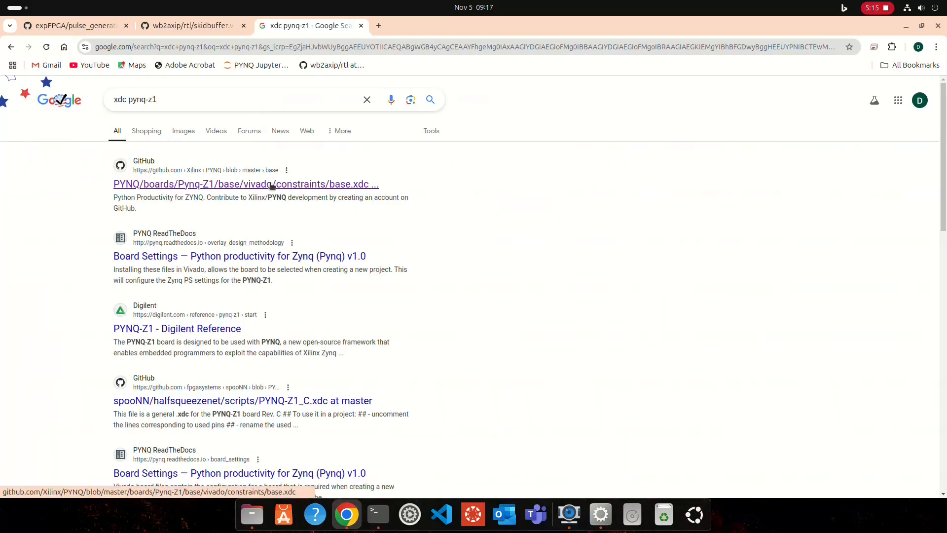
click(273, 185)
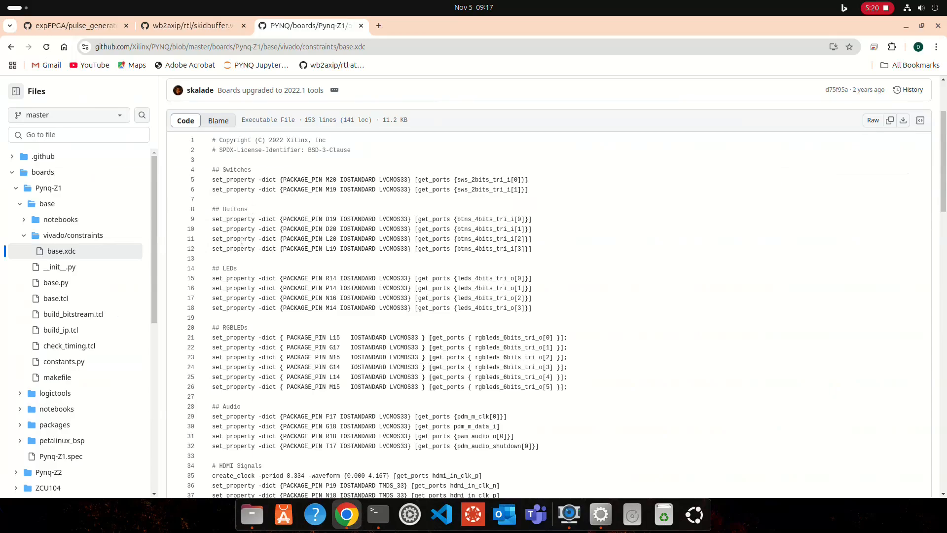
Step: Examine the LEDs section of base.xdc for the package pin and I/O standard of the first LED, leds_4bits_tri_o[0]
double_click(229, 268)
drag(325, 279, 333, 278)
double_click(389, 278)
Step: Return to Vivado and open the synthesized design once synthesis has completed
click(602, 525)
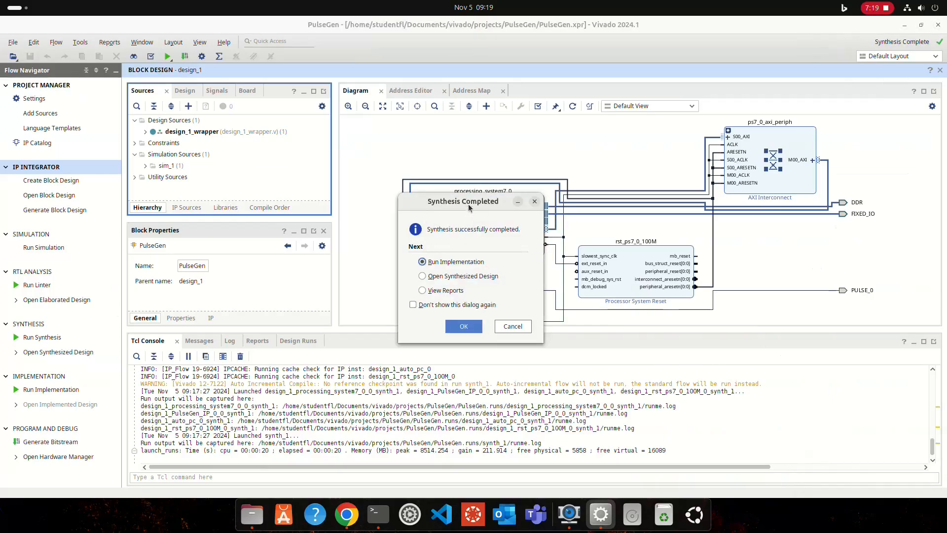
click(439, 277)
click(463, 326)
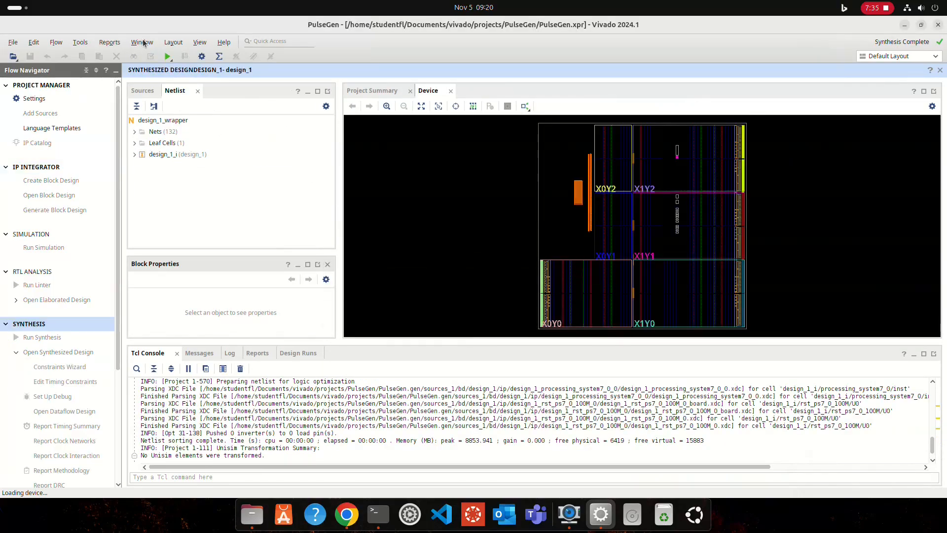
Step: Display the design's I/O ports and assign package pin R14 to the scalar port PULSE_0
click(142, 42)
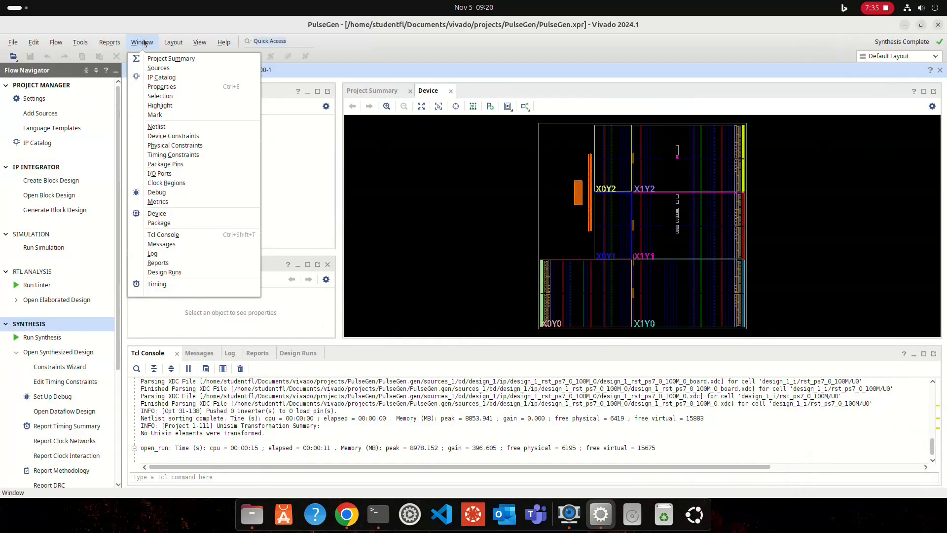
click(163, 174)
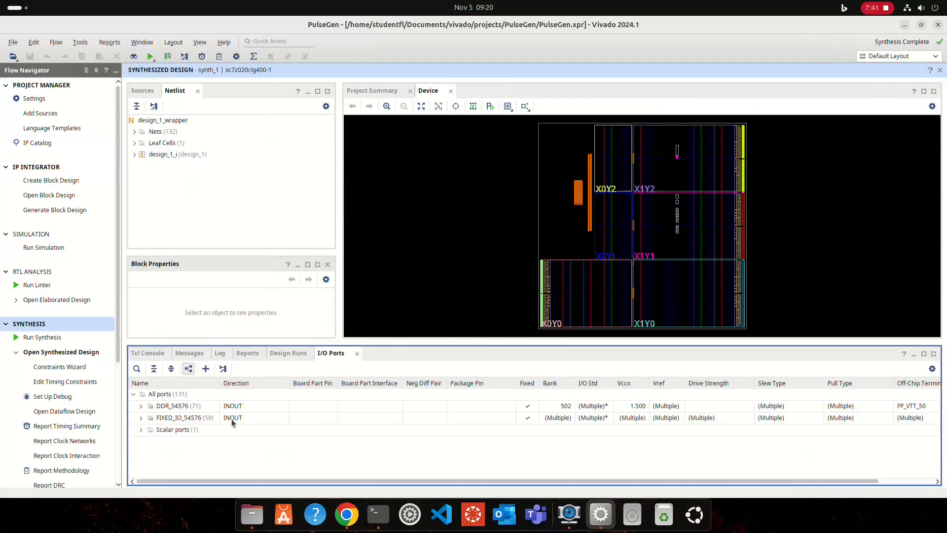
click(141, 430)
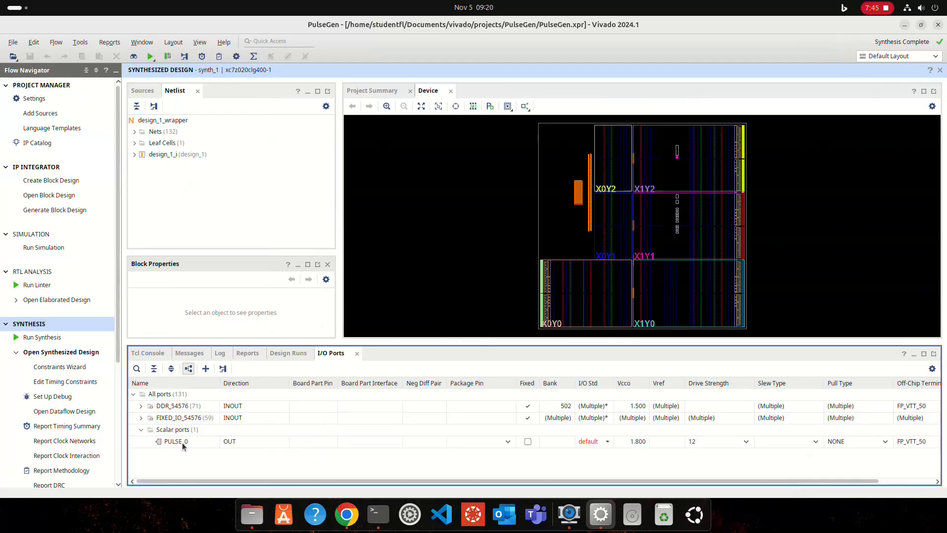
click(209, 442)
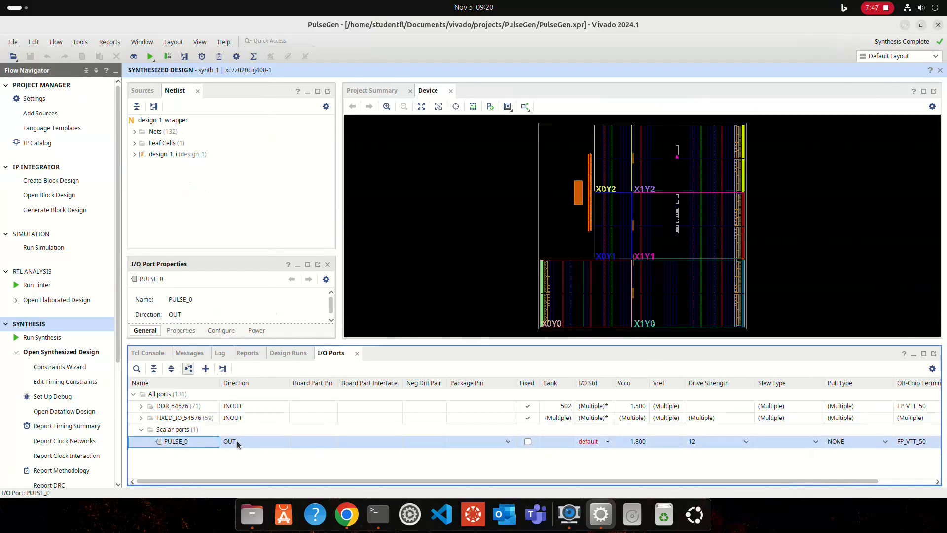
click(476, 440)
click(476, 441)
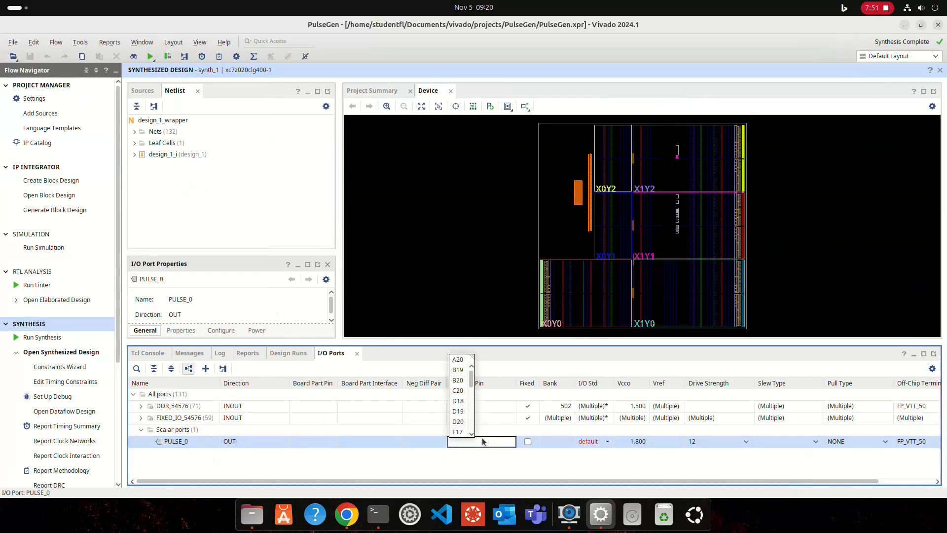
text(R14)
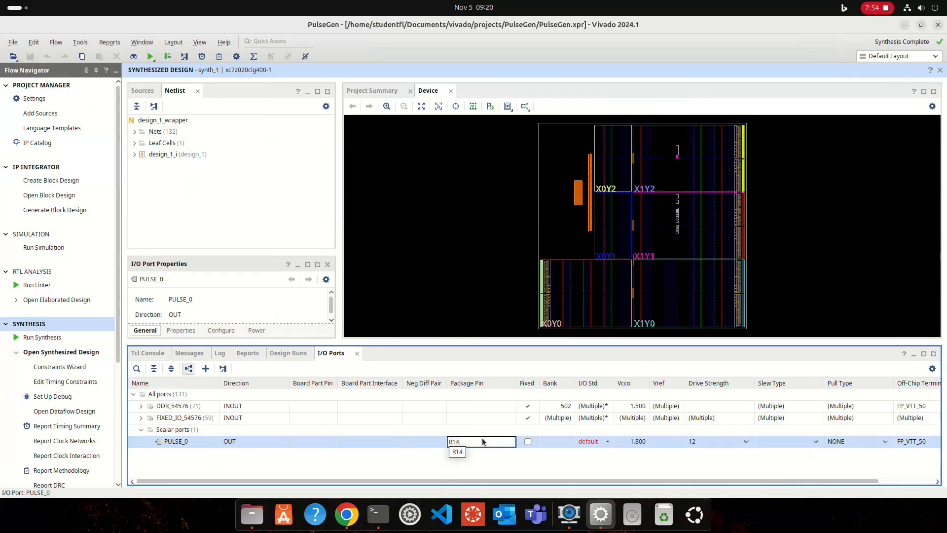
click(541, 471)
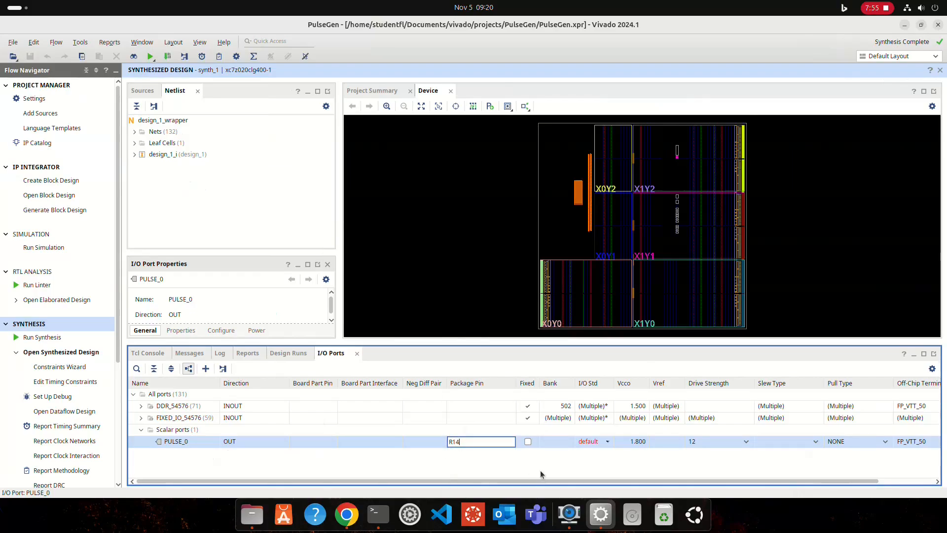
Step: Set the I/O standard of the PULSE_0 port to LVCMOS33
click(598, 442)
click(597, 442)
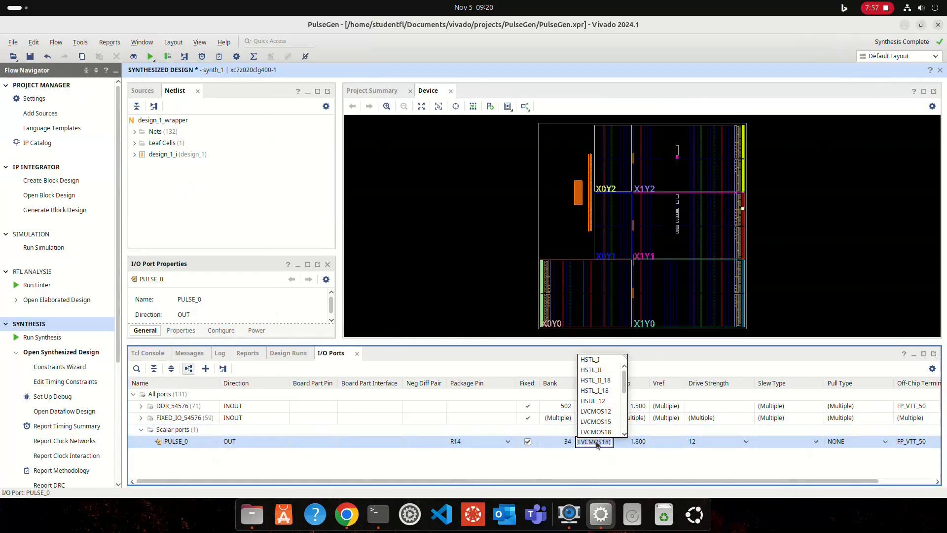
scroll(599, 425, down, 2)
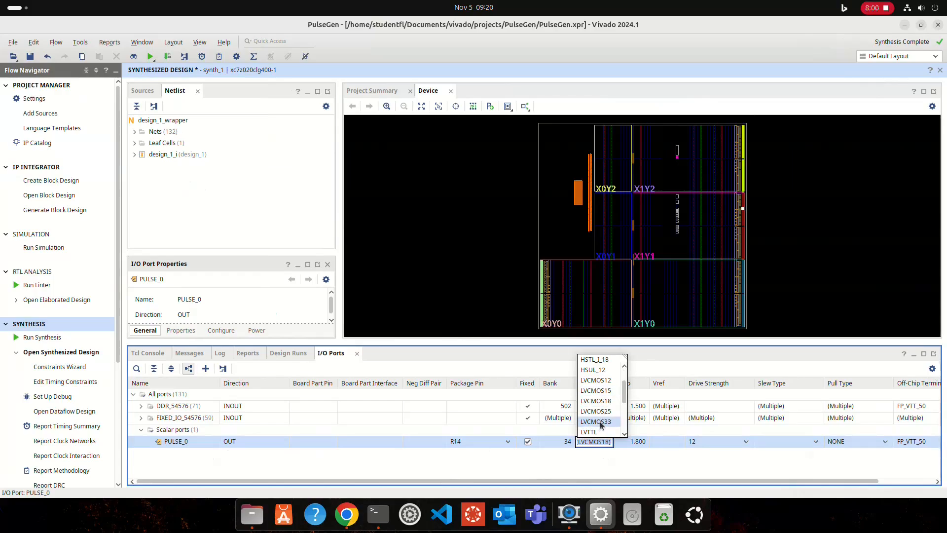
click(601, 422)
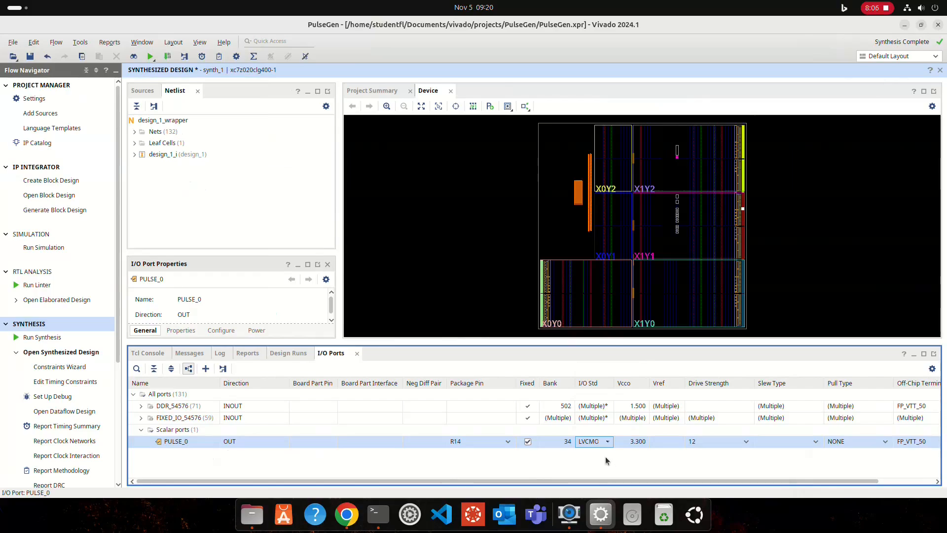
Step: Save the constraints to a new XDC file named PulseGen, stored local to the project
key(ctrl+s)
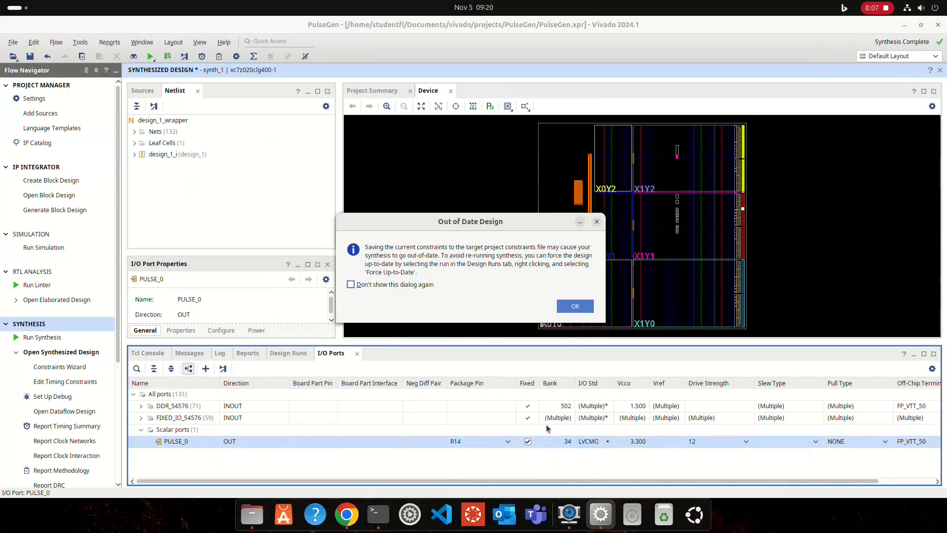
click(579, 308)
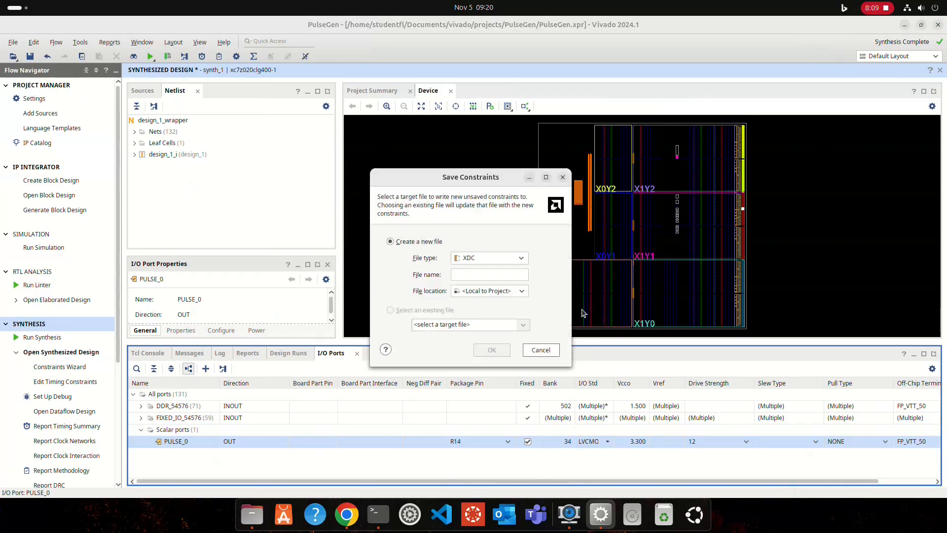
click(482, 270)
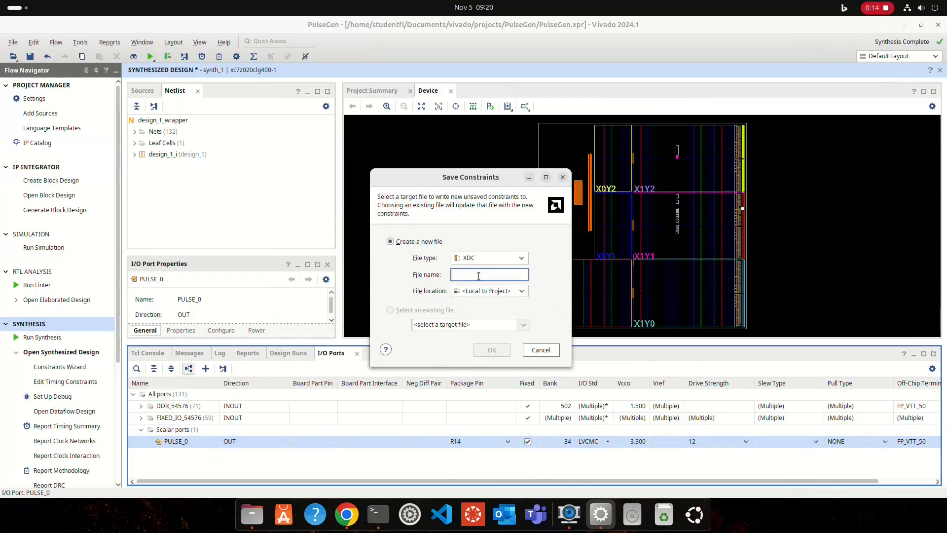
text(PulseGen)
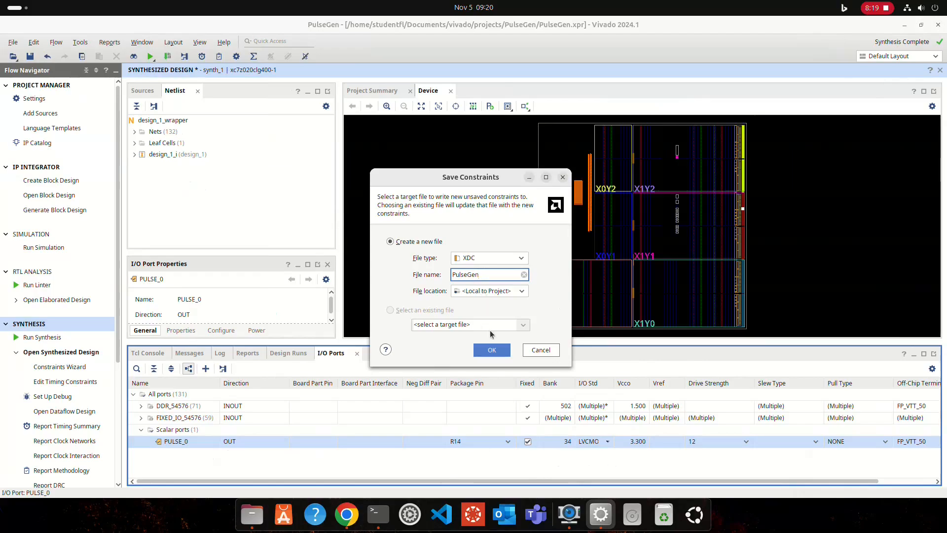
click(491, 350)
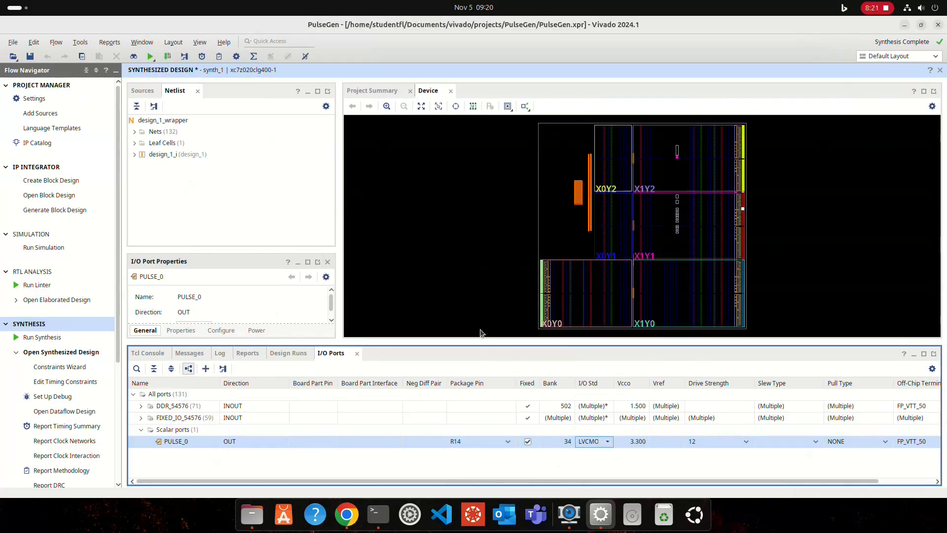
Step: Open PulseGen.xdc from the constraints sources and review its pin and I/O standard assignments for PULSE_0
click(149, 92)
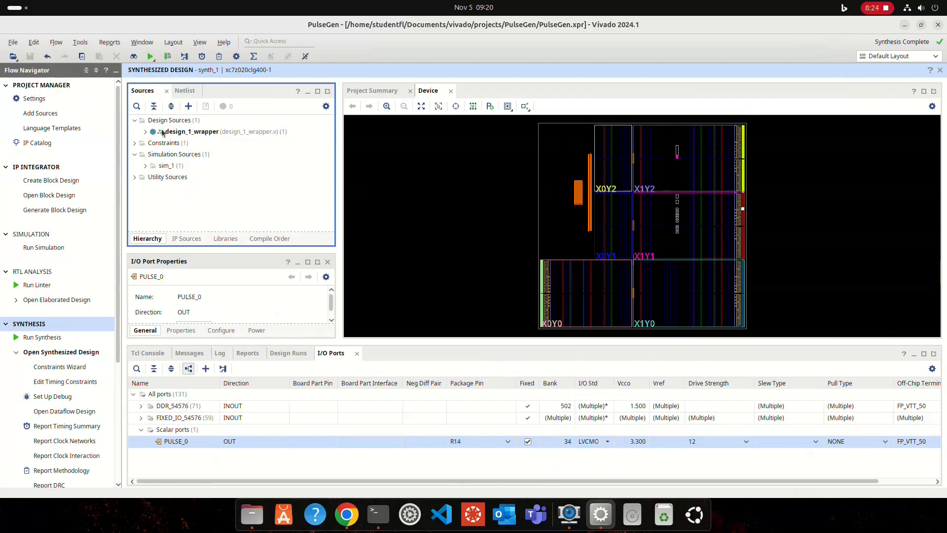
click(136, 143)
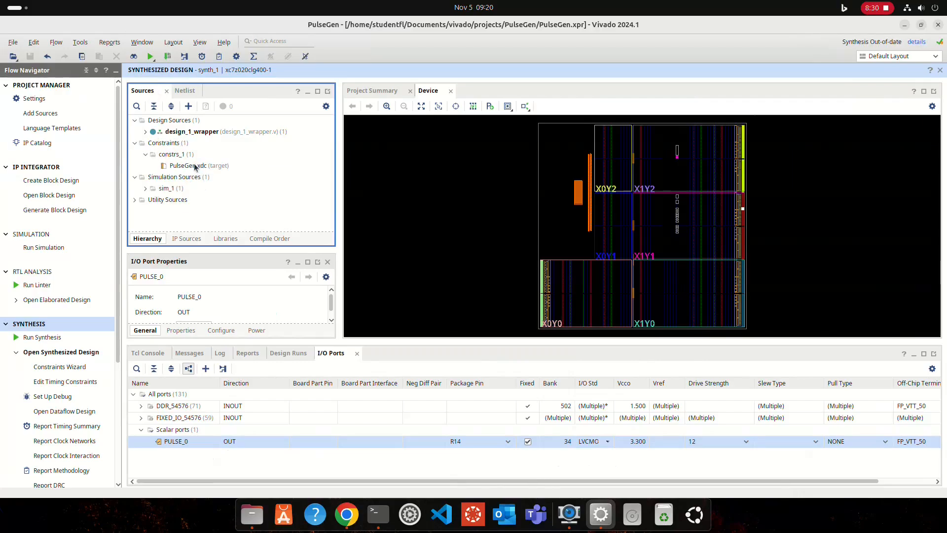
double_click(188, 165)
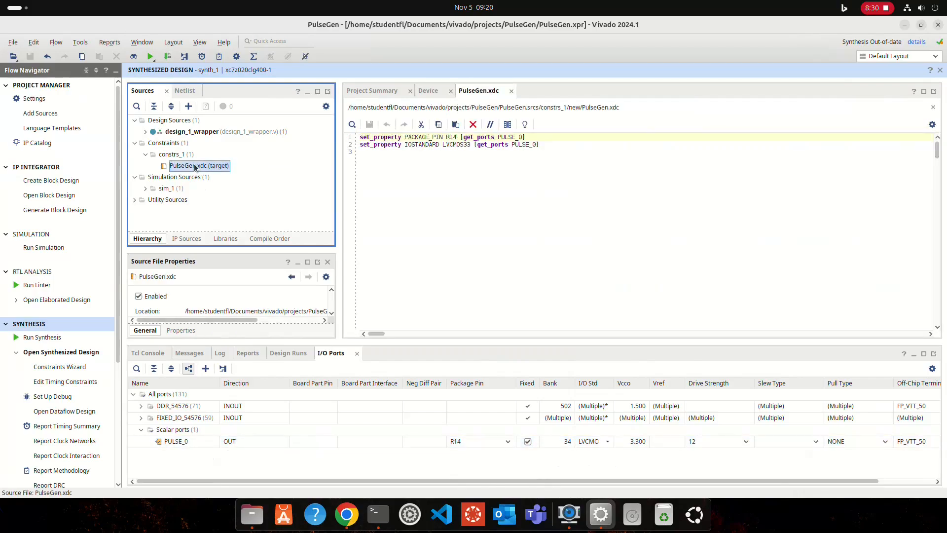
click(458, 144)
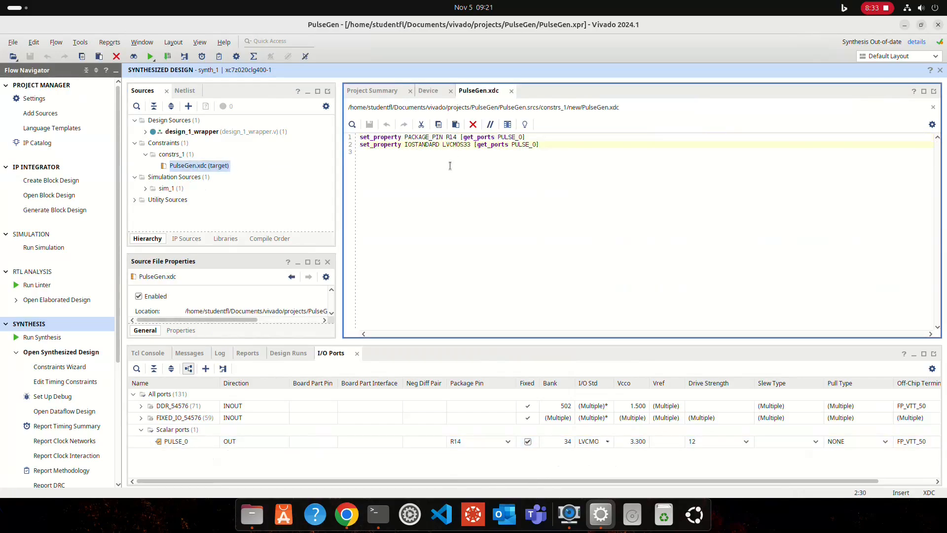
click(449, 164)
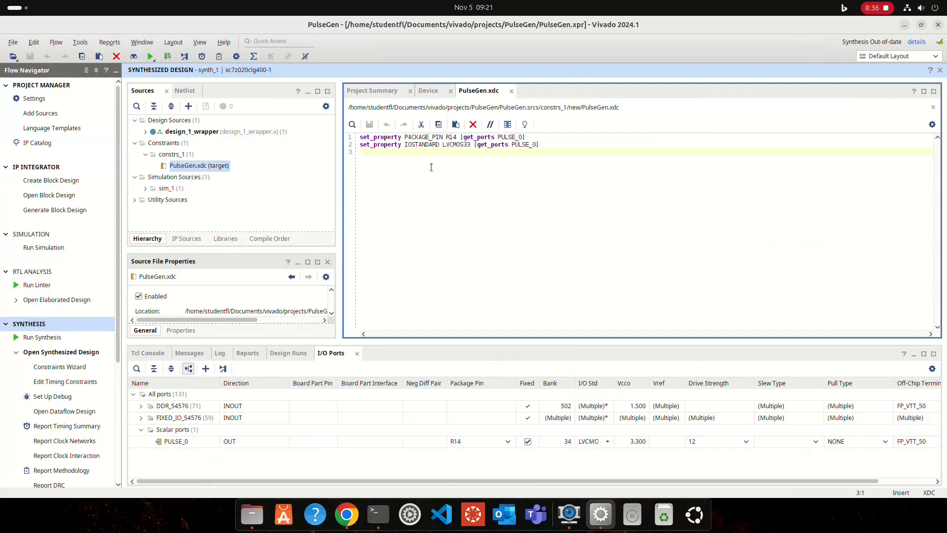
Step: Generate the bitstream, launching the required synthesis and implementation runs on the local host with 6 jobs
scroll(66, 457, down, 5)
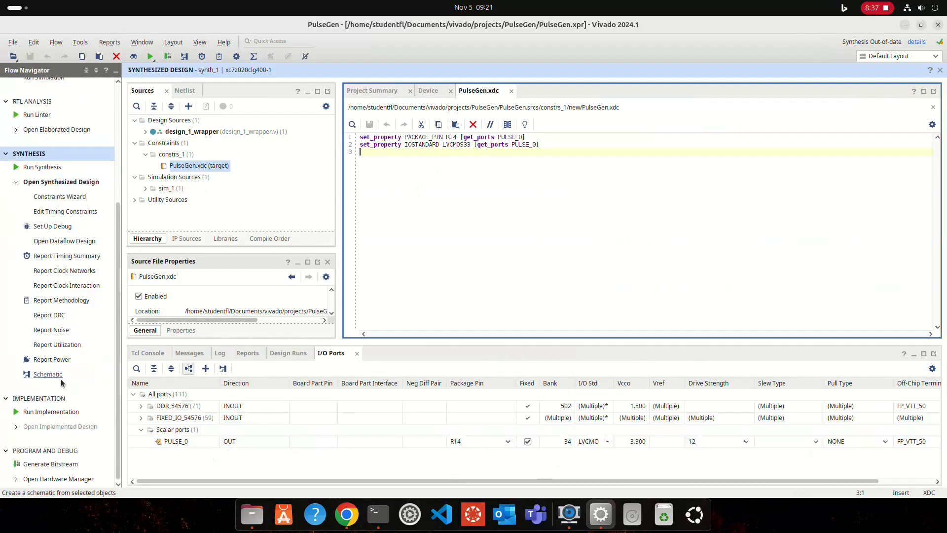
click(59, 464)
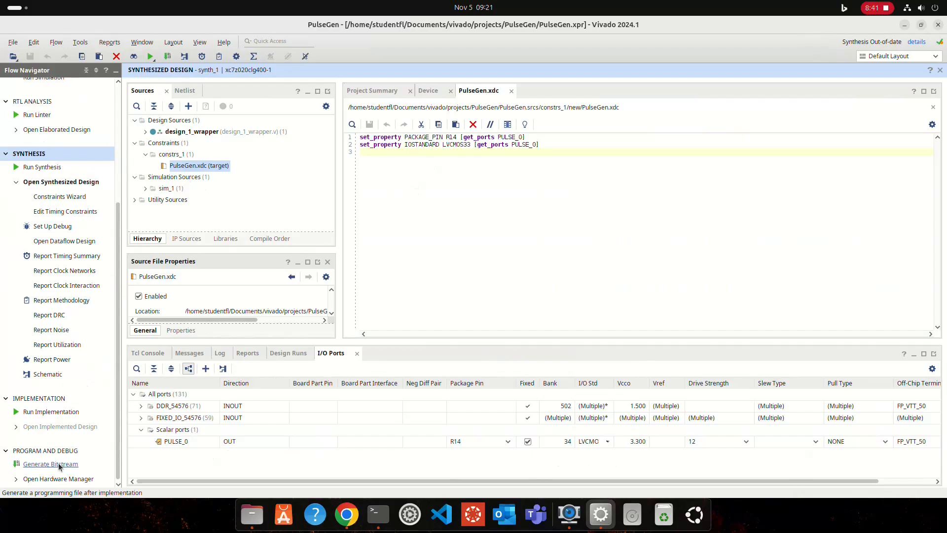
click(477, 299)
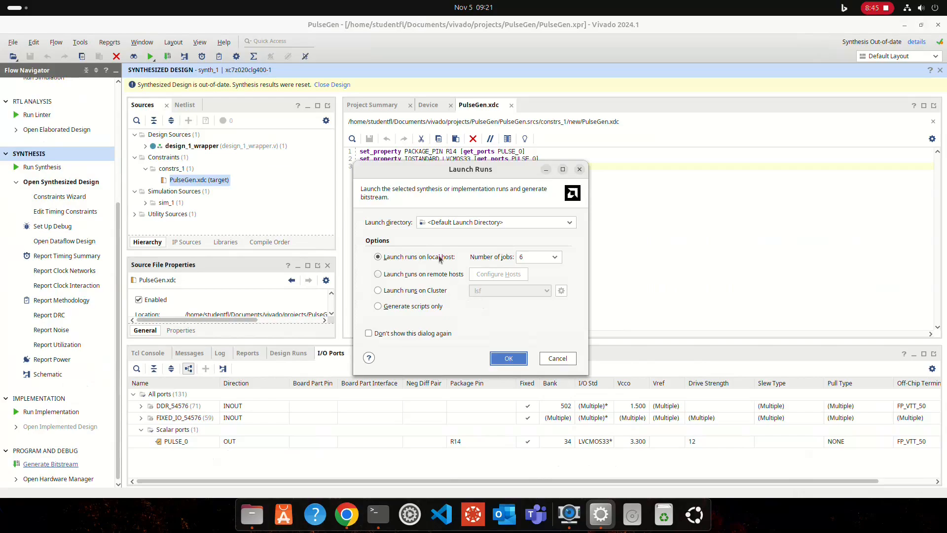
click(508, 358)
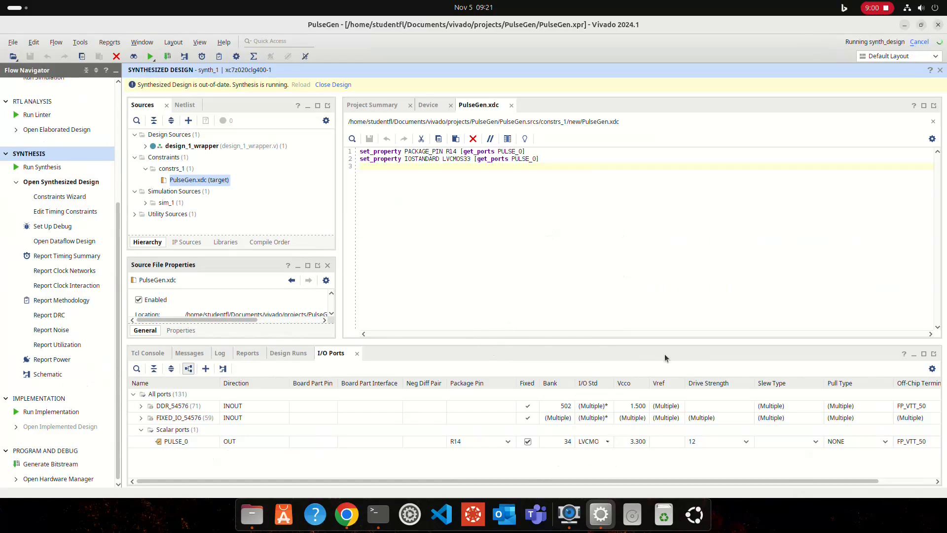
Step: Switch to the terminal, open a second shell session and change to the projects/PulseGen directory
click(382, 521)
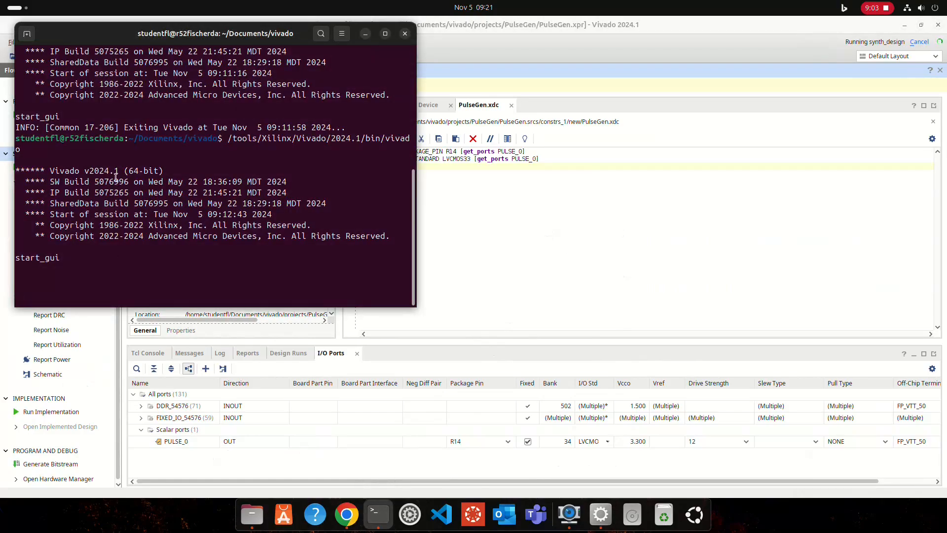
click(26, 32)
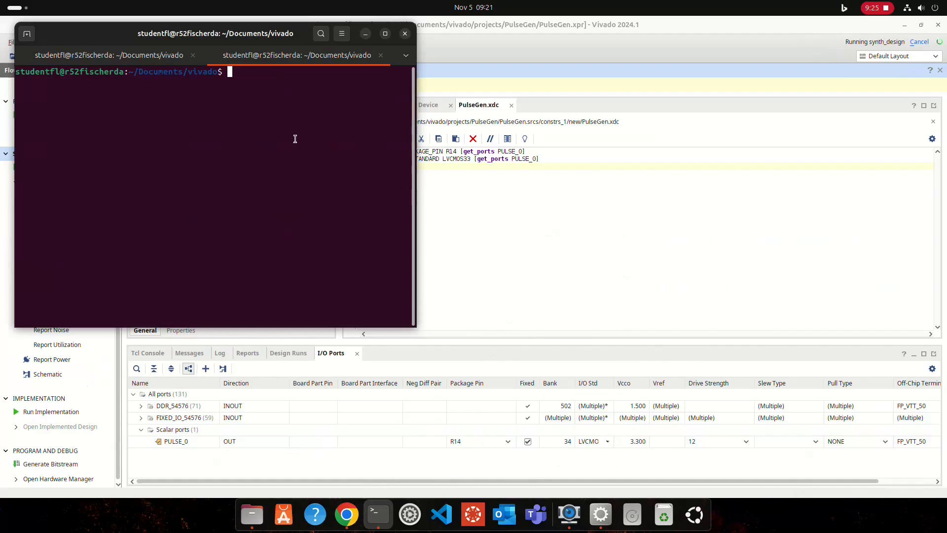
text(cd pr)
key(Tab)
text(Pu)
key(Tab)
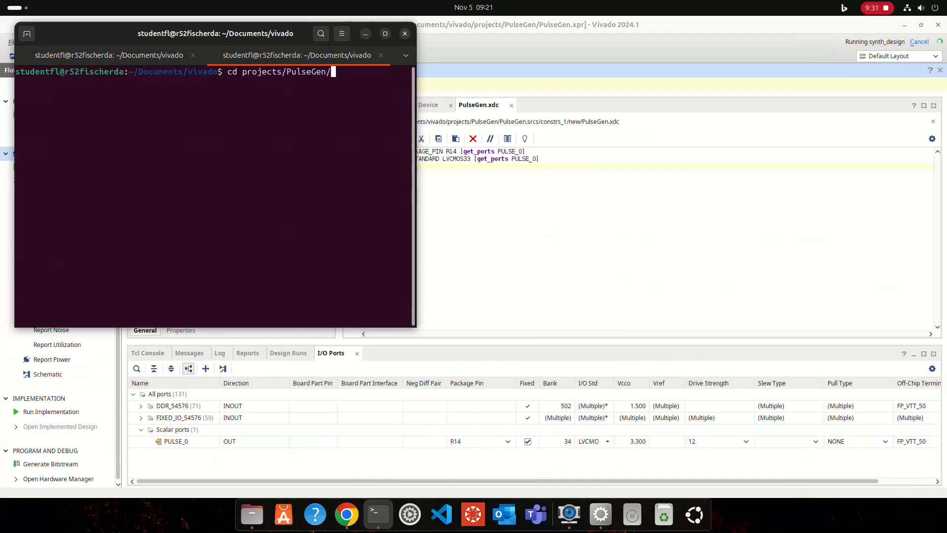
key(Return)
key(Return)
key(Return)
key(Return)
key(Return)
key(Return)
key(Return)
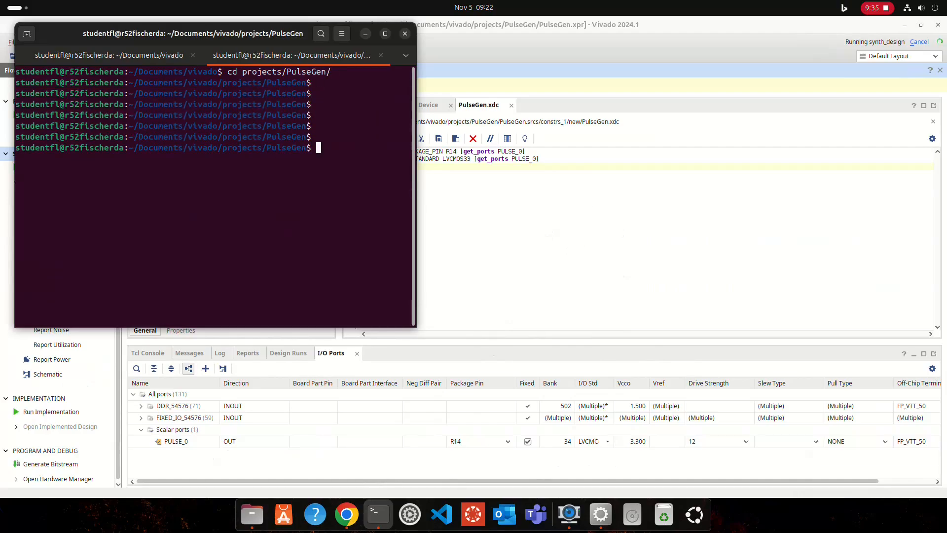
Step: List the contents of the PulseGen project directory
text(cp)
key(BackSpace)
key(BackSpace)
key(BackSpace)
text(ls)
key(Return)
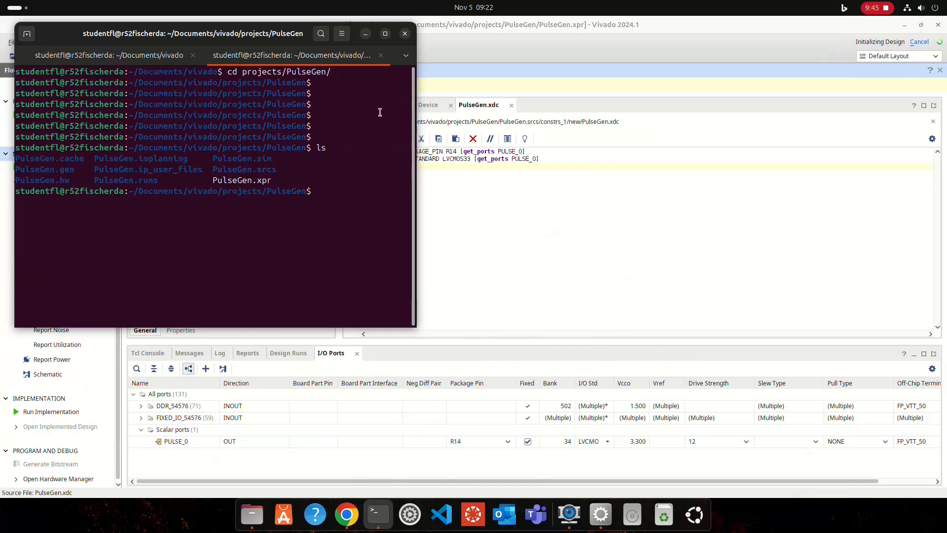
Step: Copy the copy_all.sh script from two directories up into the PulseGen project directory
text(cp ../../c)
key(Tab)
text(./)
key(Return)
key(Return)
key(Return)
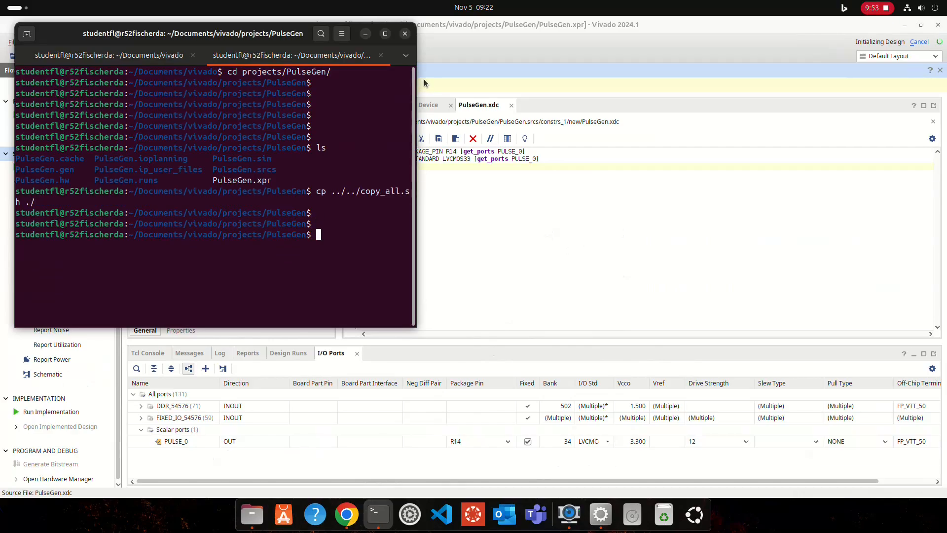
Step: Print copy_all.sh and examine the destination names it gives the copied .hwh, .tcl and .bit files
text(cat co)
key(Tab)
key(Return)
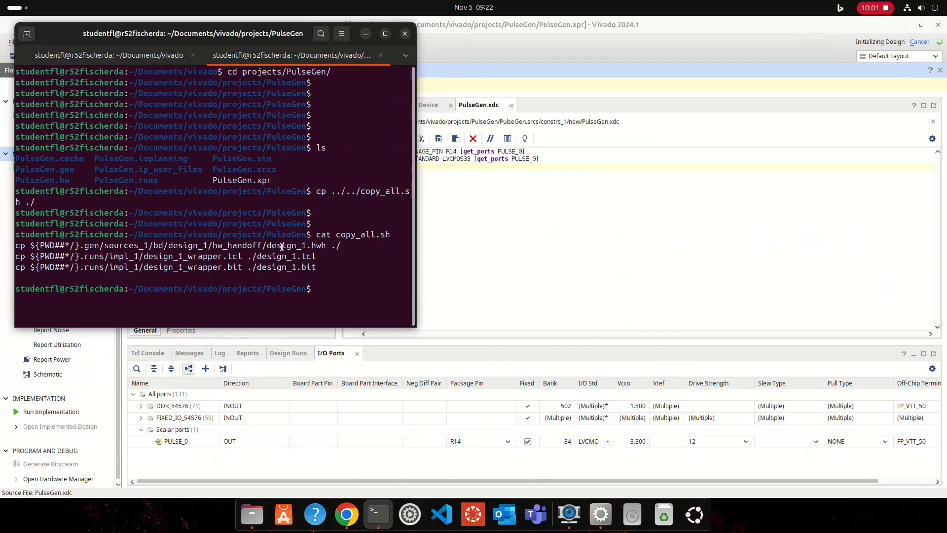
double_click(308, 256)
double_click(304, 267)
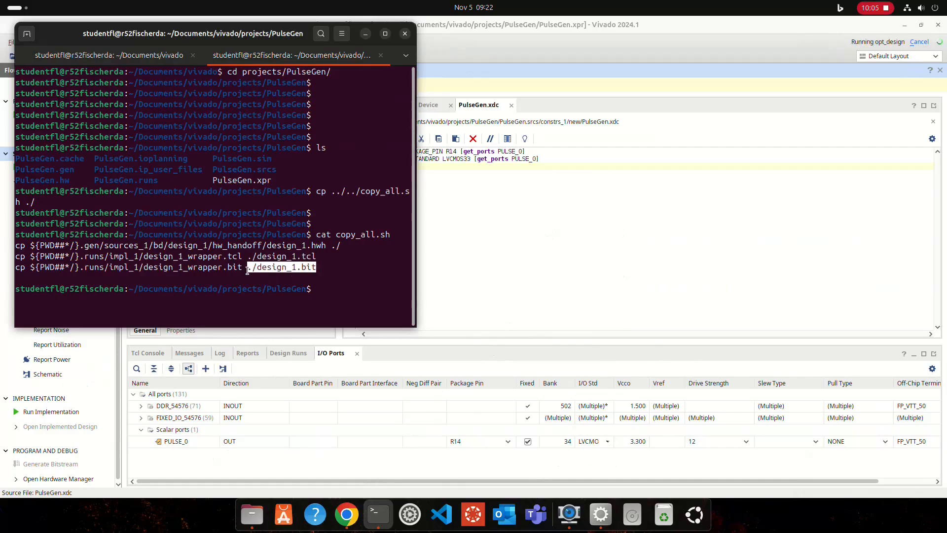
click(327, 267)
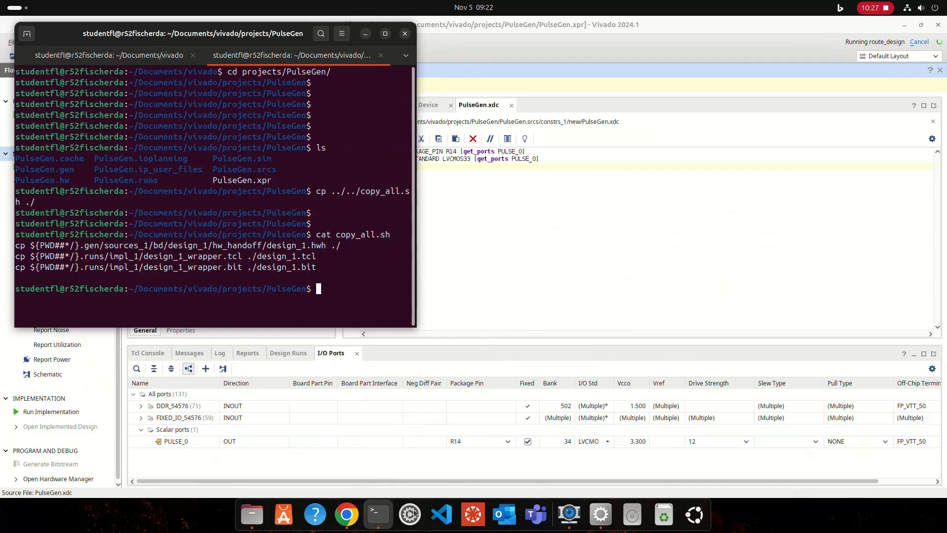
Step: Switch to Chrome, open the board's JupyterLab address in a new browser tab and keep waiting for it to load
click(347, 515)
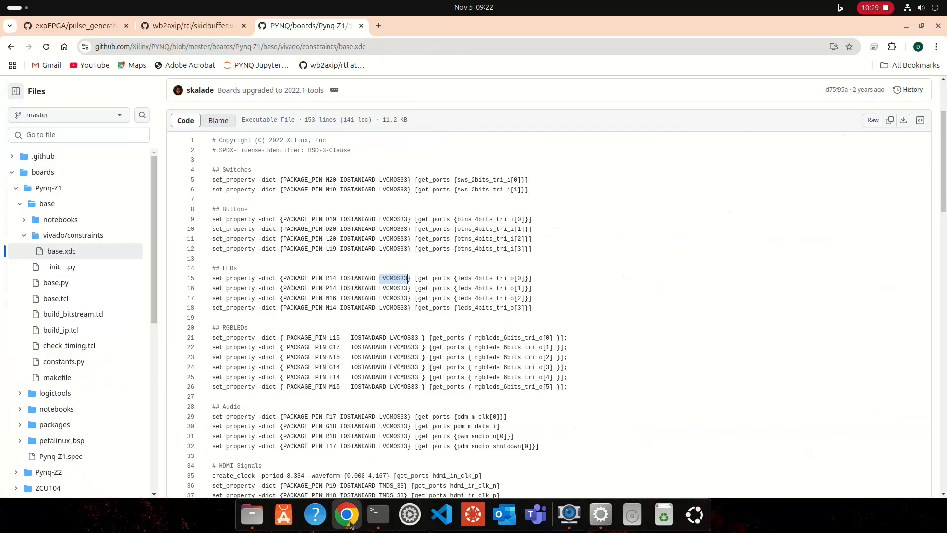
click(378, 25)
click(381, 47)
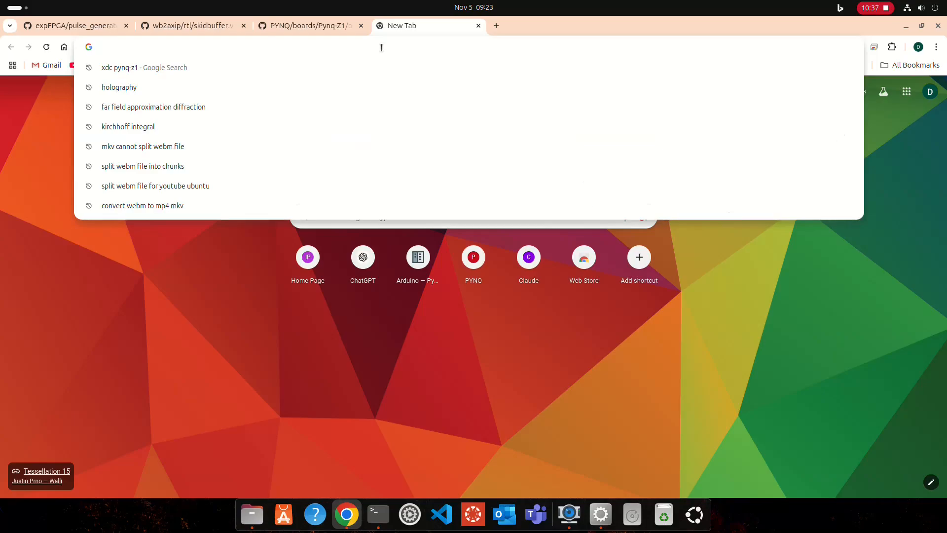
key(Down)
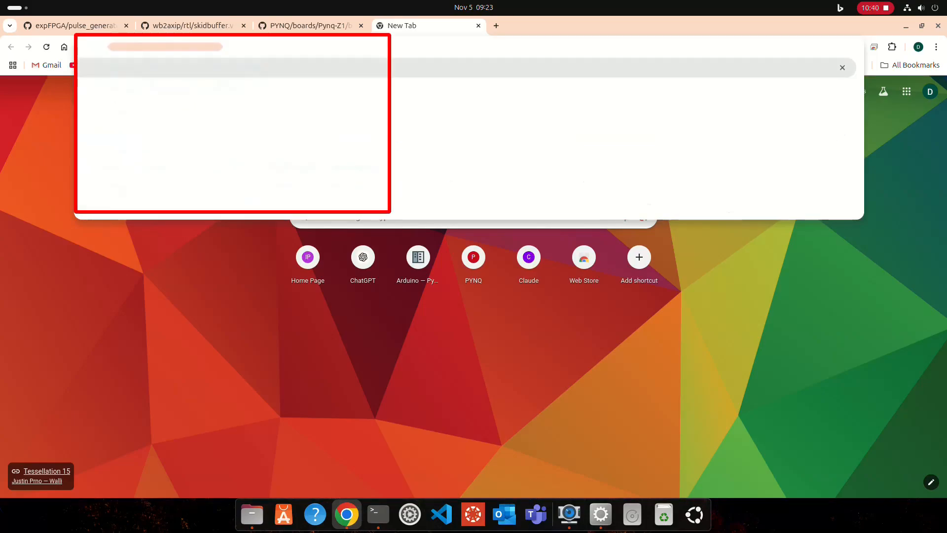
key(Down)
key(Up)
key(Right)
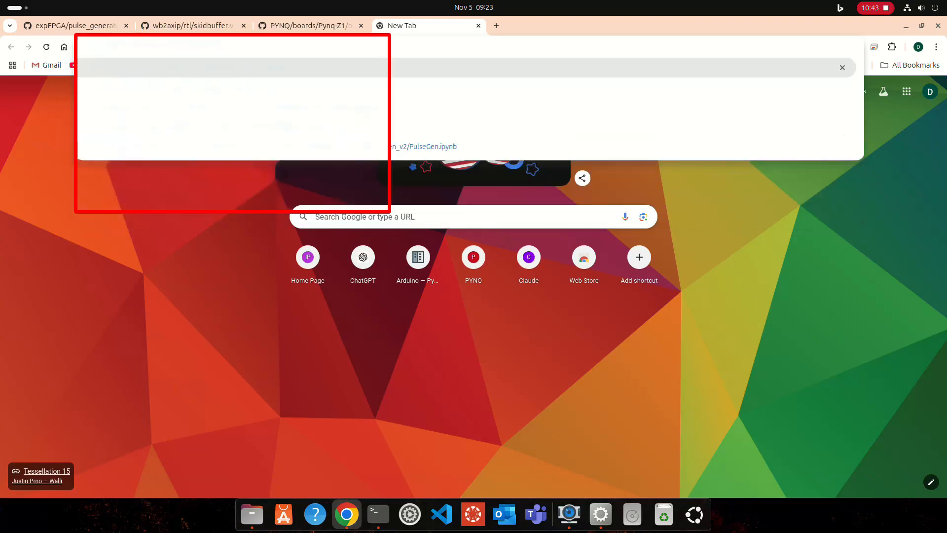
key(Return)
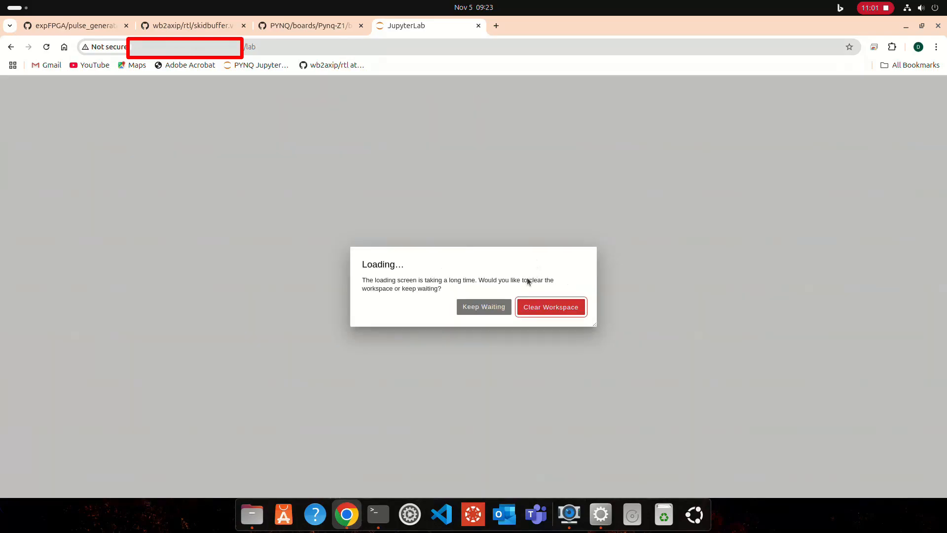
click(490, 309)
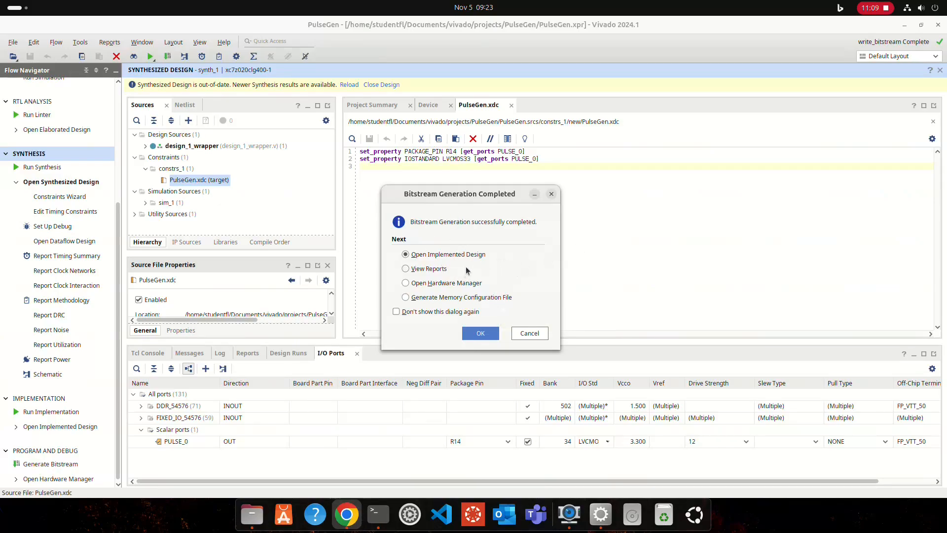
Step: Choose to view the reports after the bitstream generation in Vivado, and switch back to JupyterLab in Chrome
click(429, 270)
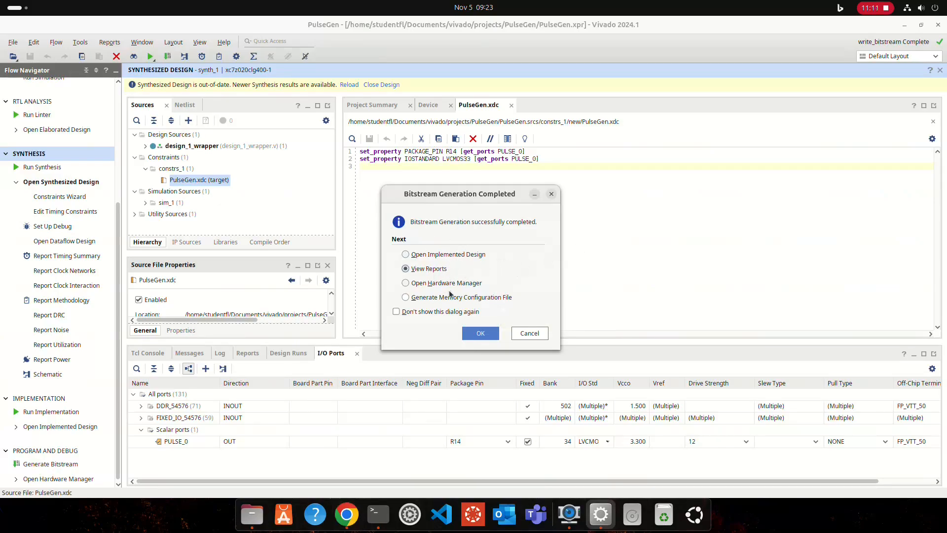
click(481, 332)
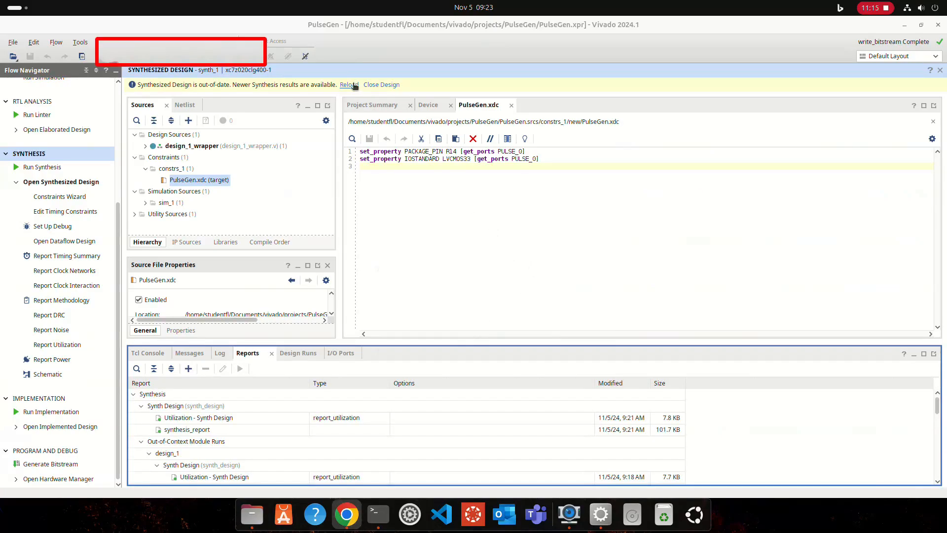
key(alt+Tab)
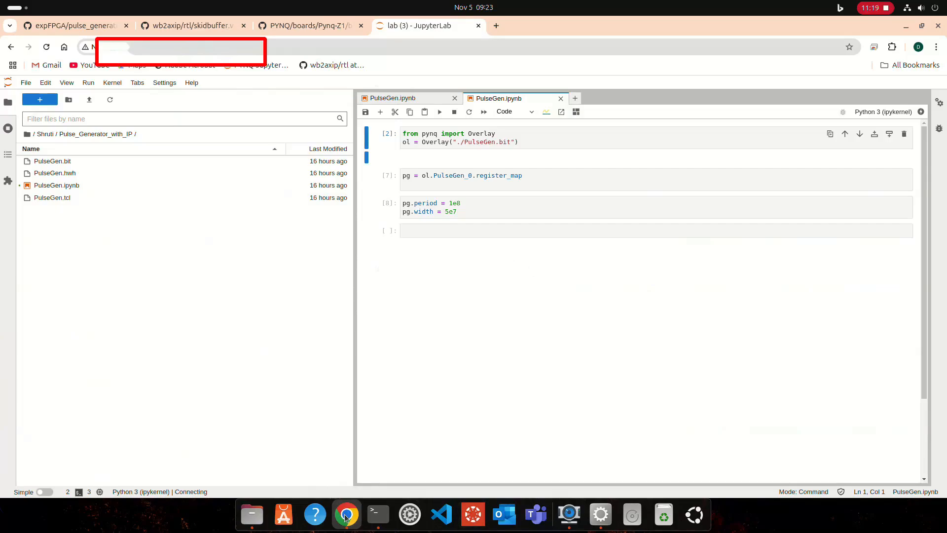
Step: Switch to the terminal, run ./copy_all.sh in the PulseGen project directory and list the directory's files
click(377, 516)
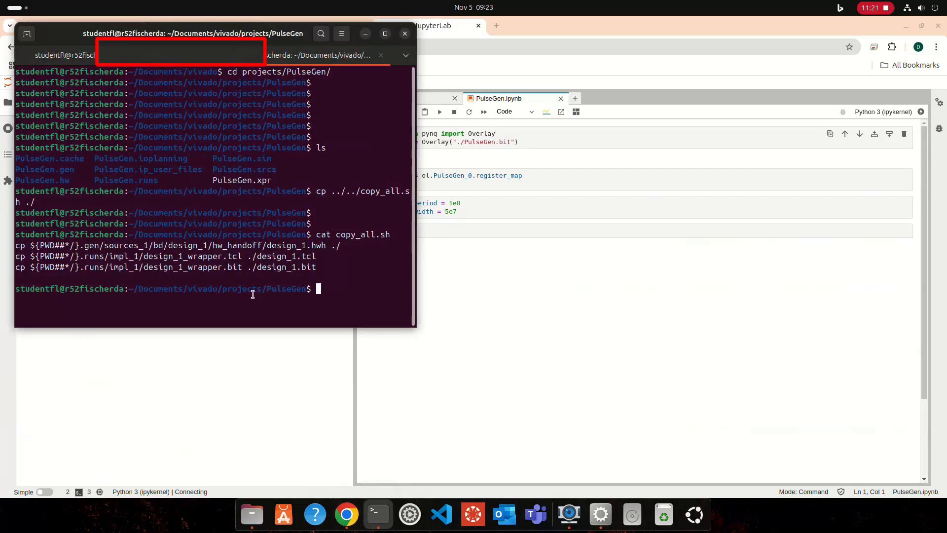
key(Up)
key(Up)
key(BackSpace)
key(BackSpace)
key(BackSpace)
key(BackSpace)
key(BackSpace)
key(BackSpace)
key(BackSpace)
key(BackSpace)
key(BackSpace)
key(BackSpace)
key(BackSpace)
key(BackSpace)
key(BackSpace)
key(BackSpace)
key(BackSpace)
key(BackSpace)
key(BackSpace)
key(BackSpace)
key(BackSpace)
key(BackSpace)
text(./c)
key(Tab)
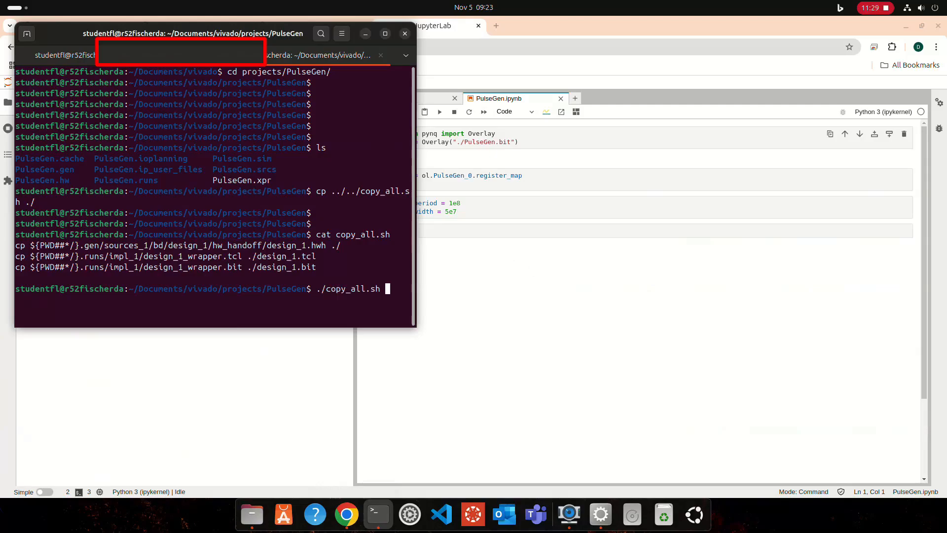
key(Return)
text(ls)
key(Return)
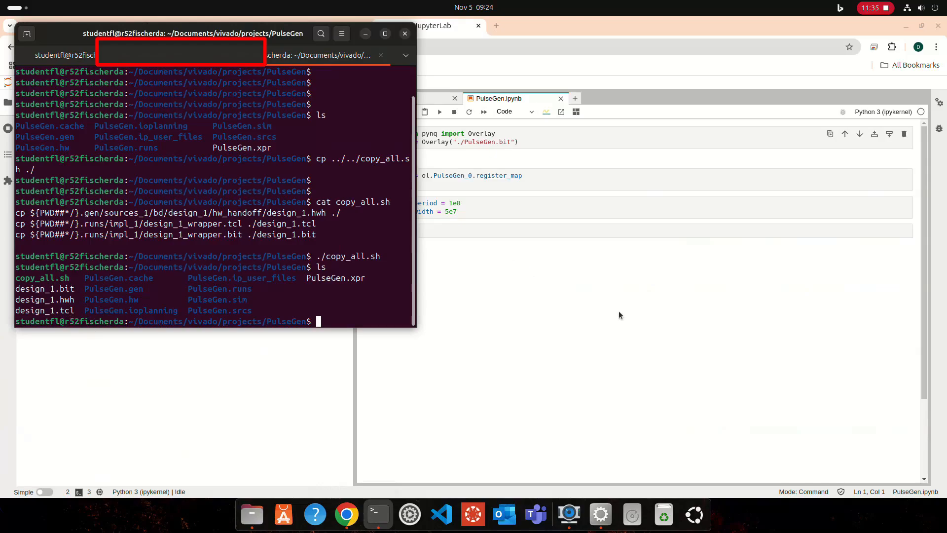
Step: Return to JupyterLab and close both open PulseGen.ipynb notebooks
click(605, 319)
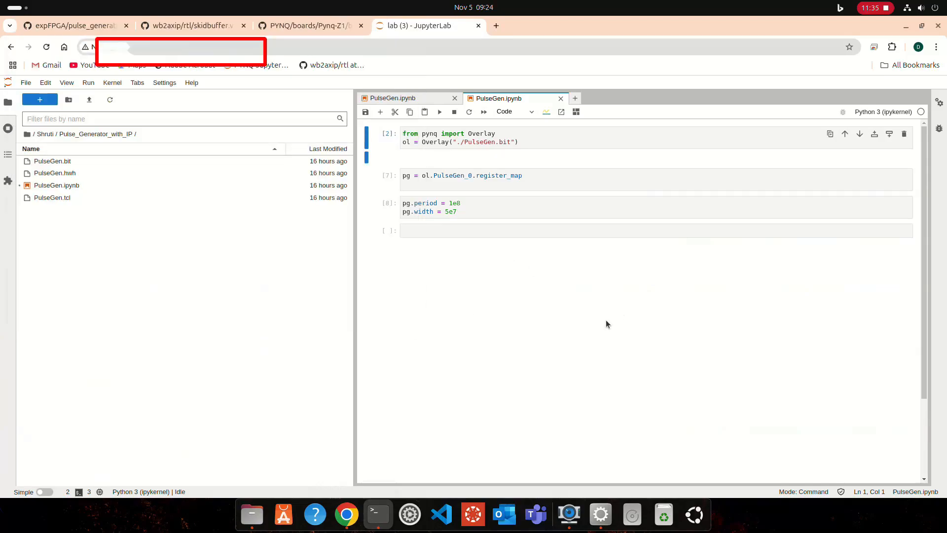
click(560, 99)
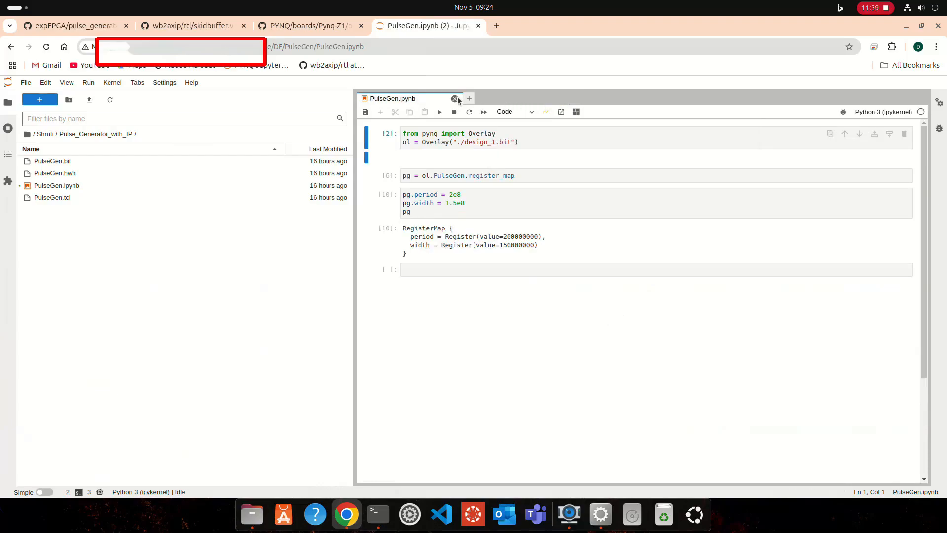
click(454, 98)
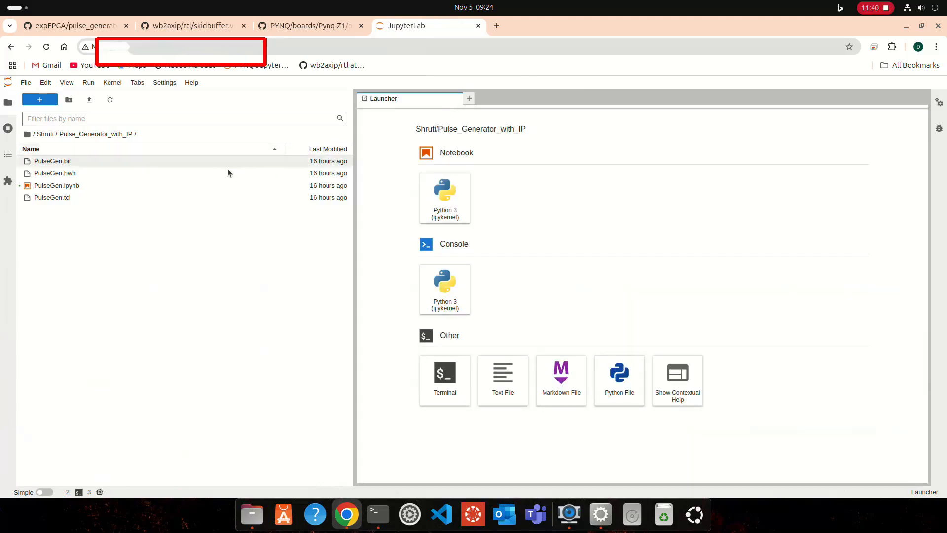
Step: Create a folder named pg inside the DF directory of the JupyterLab file browser
click(28, 134)
click(41, 186)
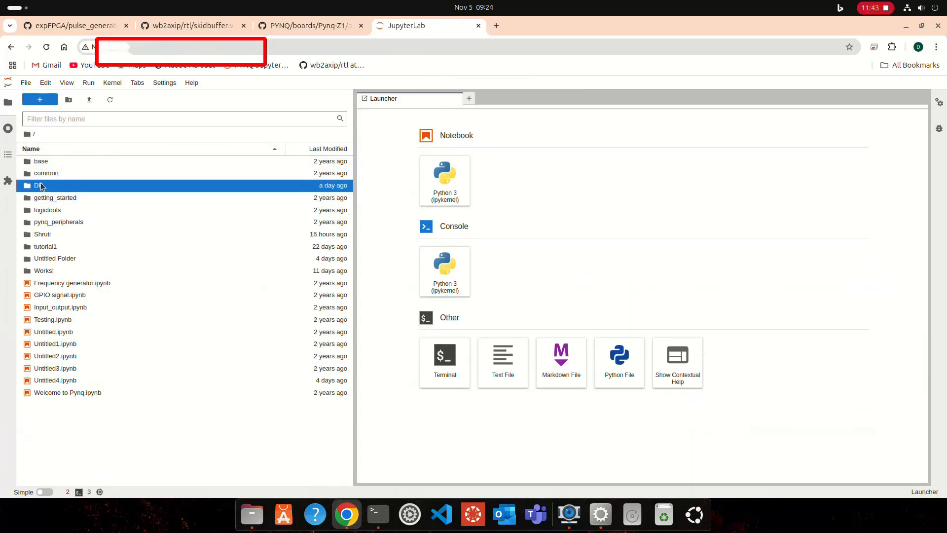
double_click(41, 187)
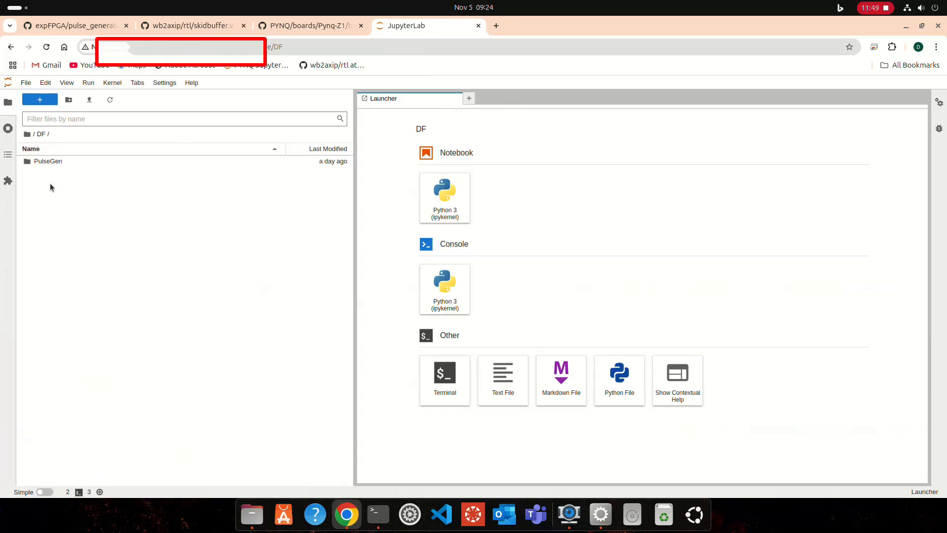
click(68, 102)
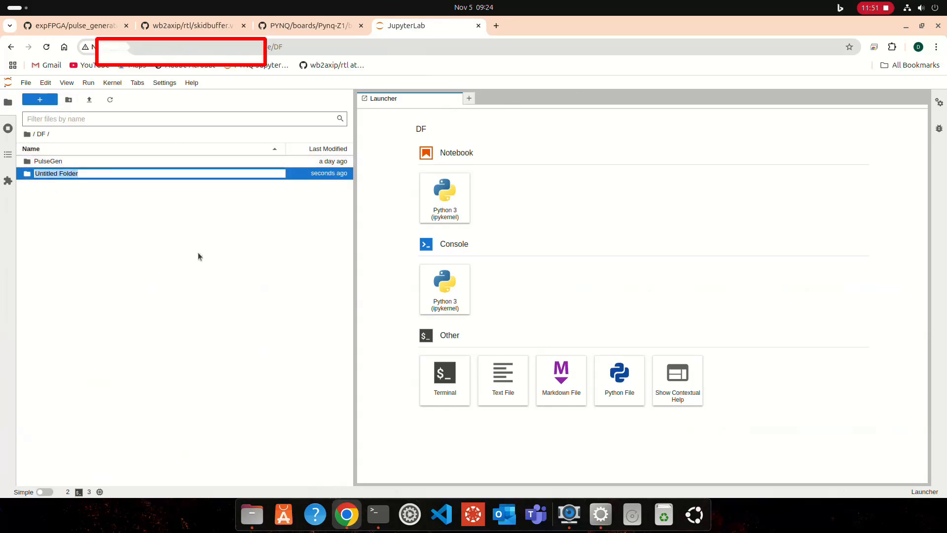
text(pg)
key(Return)
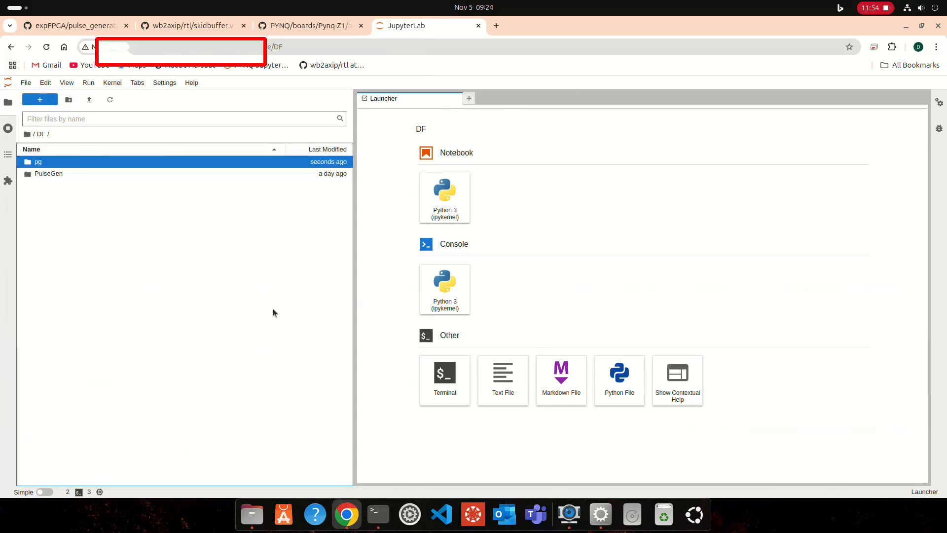
Step: Open the pg folder, start an upload into it and browse to Documents/vivado/projects/PulseGen
double_click(93, 162)
click(90, 99)
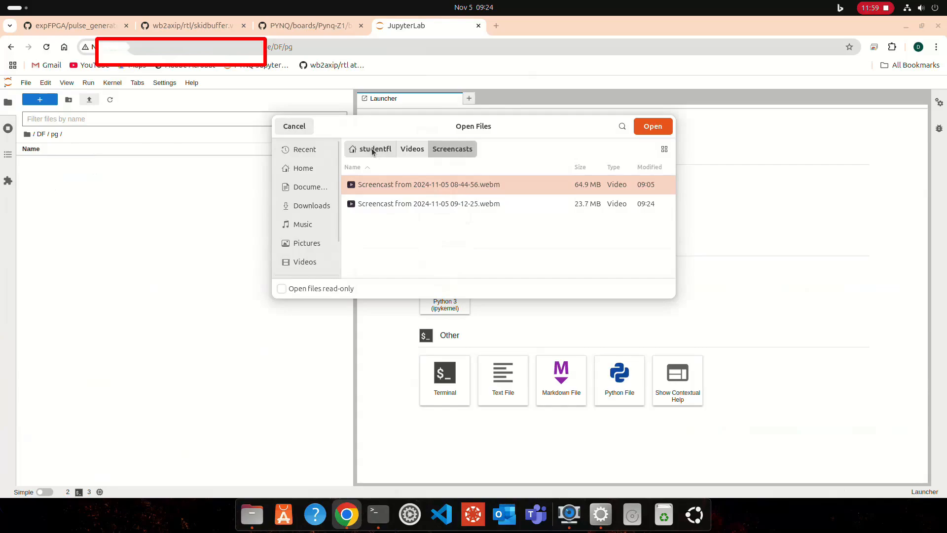
click(318, 188)
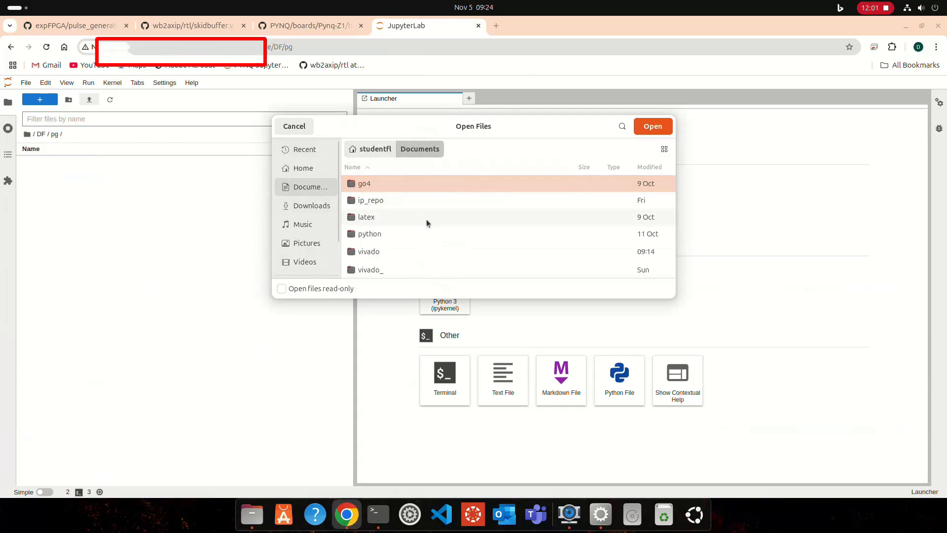
double_click(392, 251)
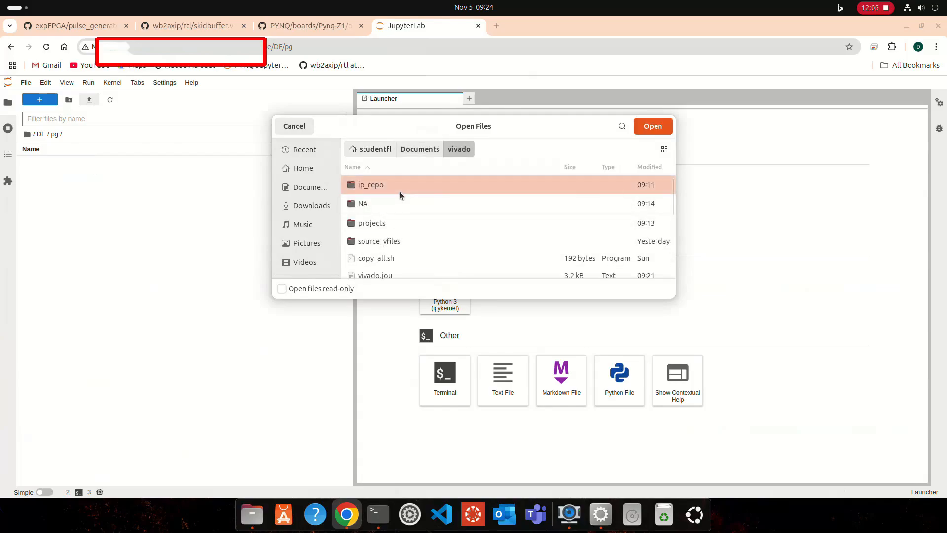
double_click(395, 221)
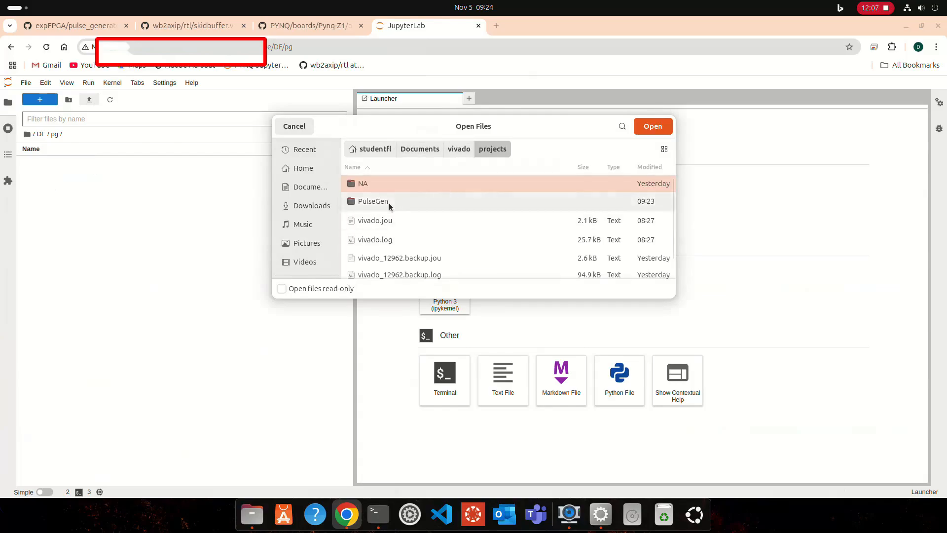
double_click(389, 202)
Step: Upload design_1.bit, design_1.hwh and design_1.tcl from the PulseGen project directory into the pg folder
scroll(419, 207, down, 5)
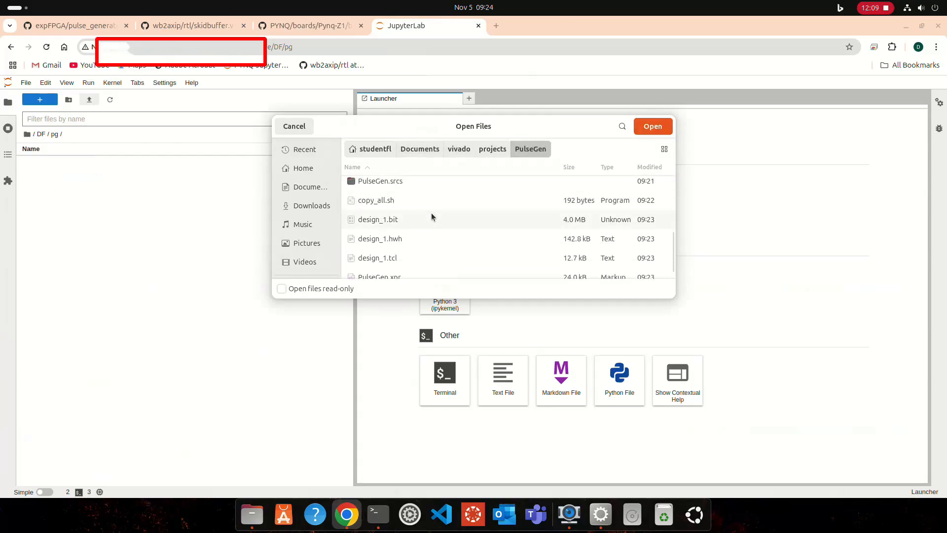
click(410, 219)
click(404, 237)
ctrl+click(403, 223)
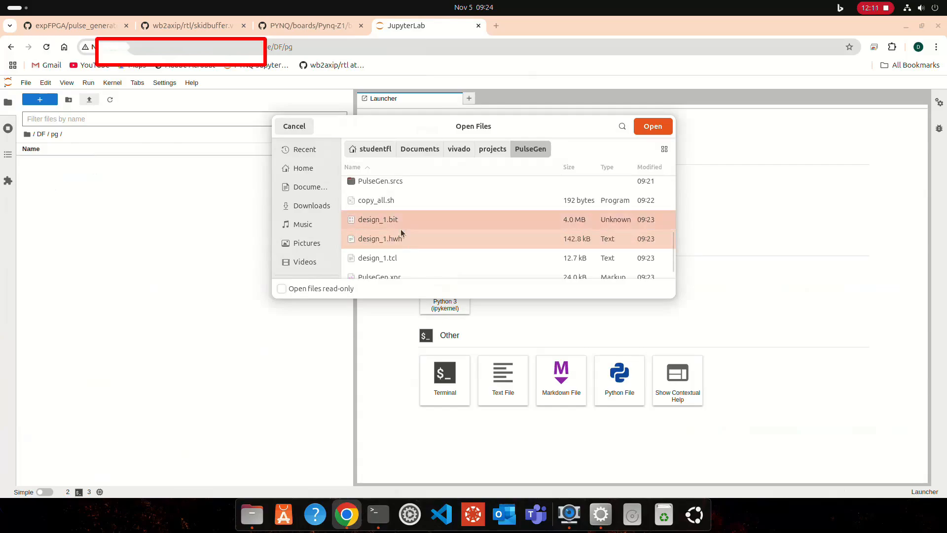
ctrl+click(403, 257)
click(652, 126)
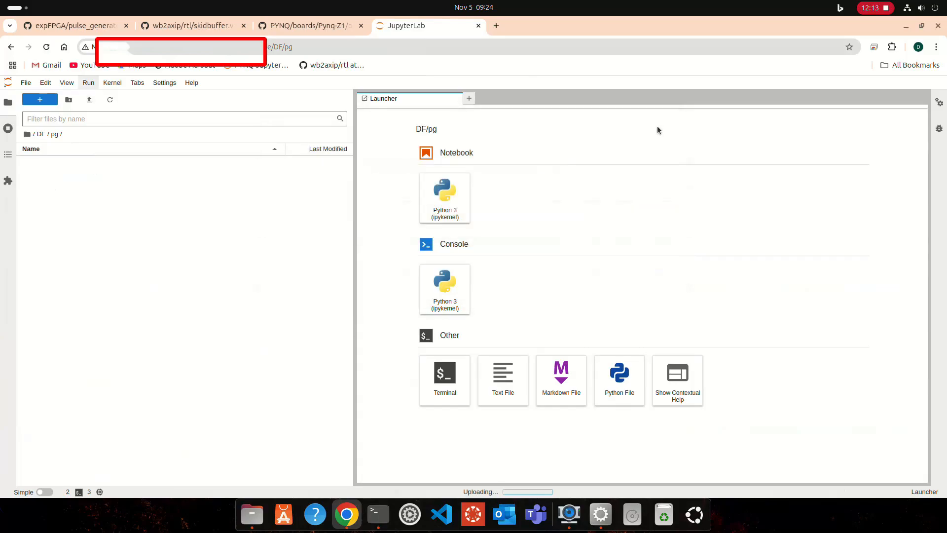
Step: Create a Python 3 (ipykernel) notebook in pg, and shrink and shift the browser window to free space beside it
click(453, 195)
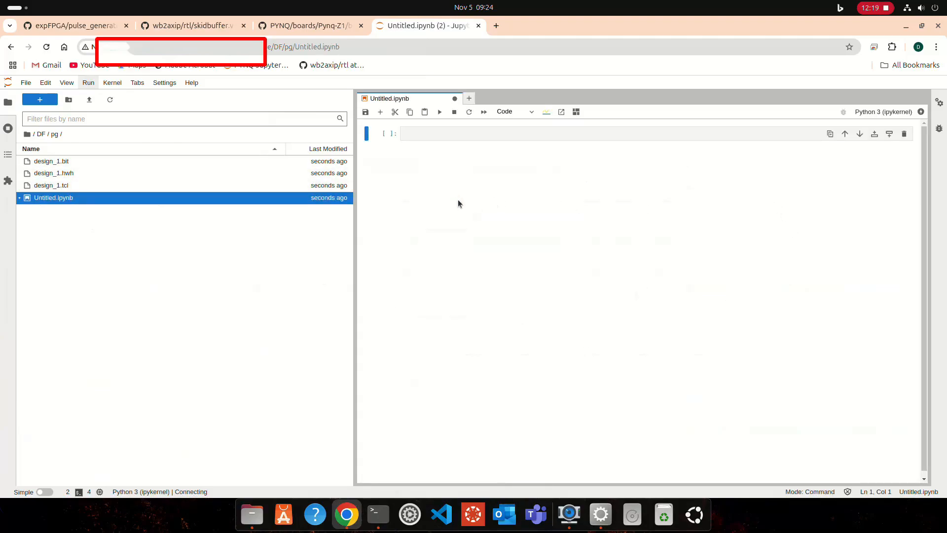
click(920, 26)
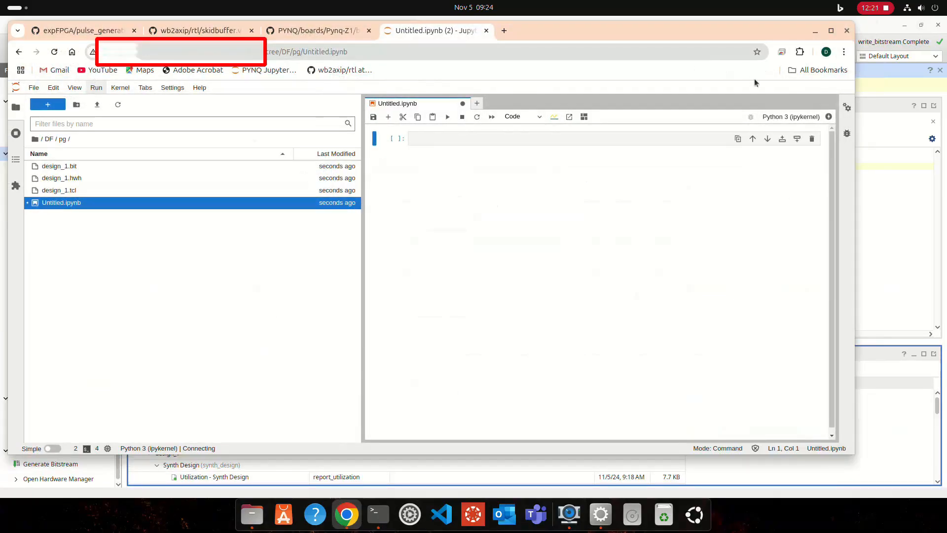
drag(856, 168, 714, 170)
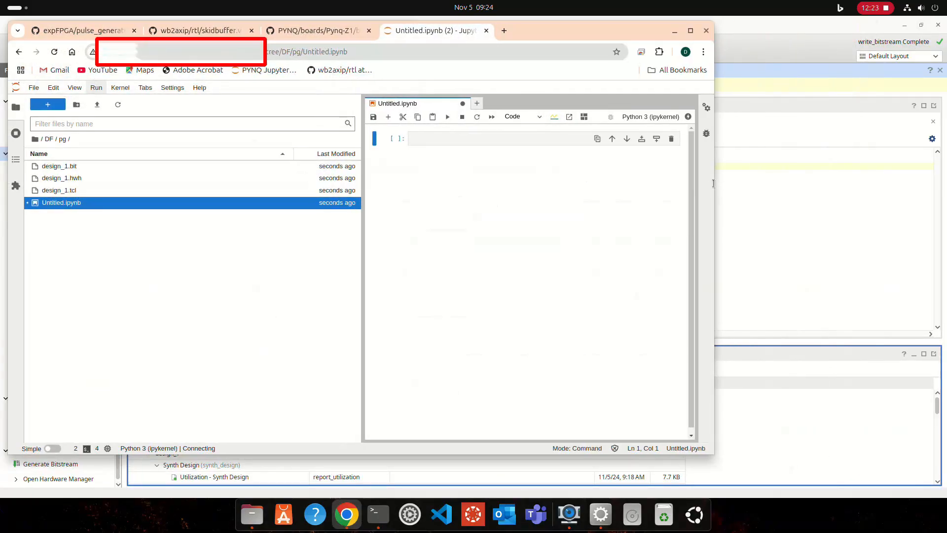
drag(574, 27, 536, 34)
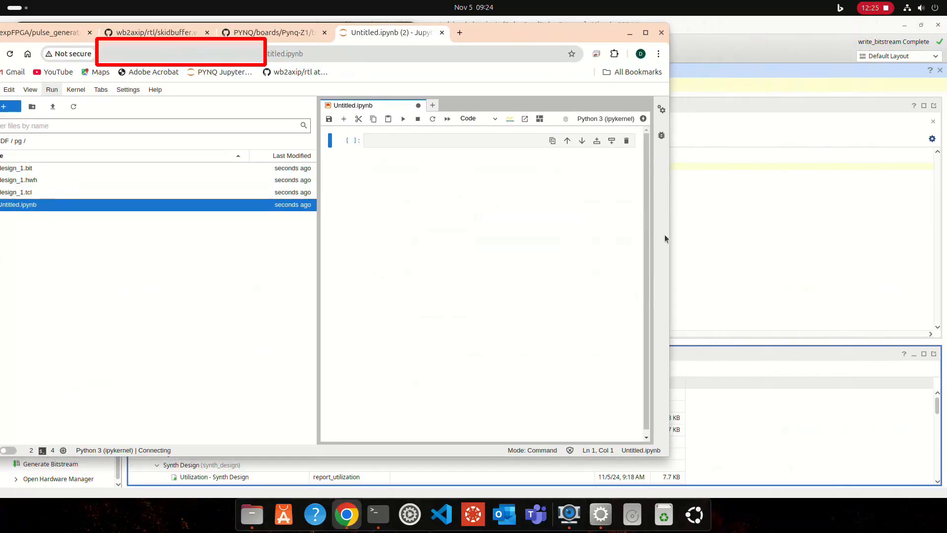
Step: Bring up the Kamoso camera window, place it beside the notebook and bring the browser back to the front
click(569, 523)
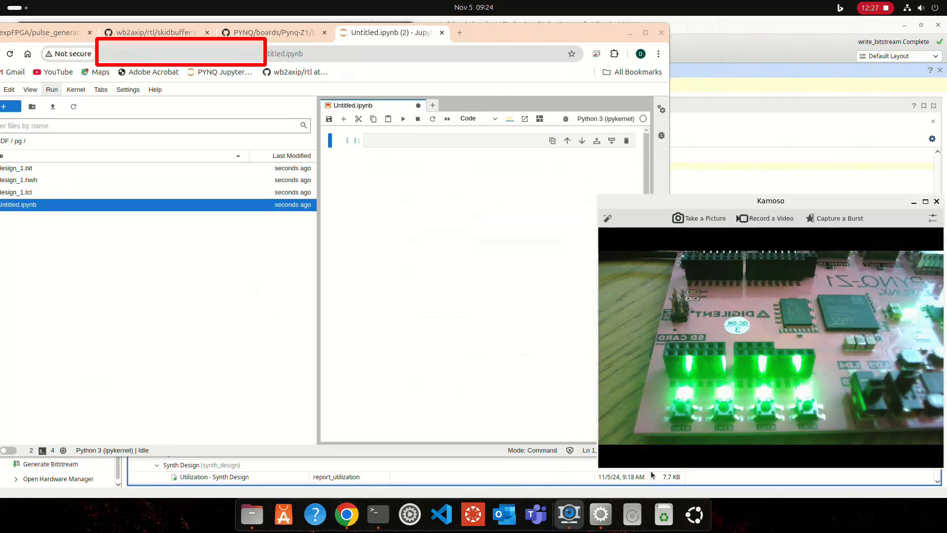
drag(747, 211, 794, 162)
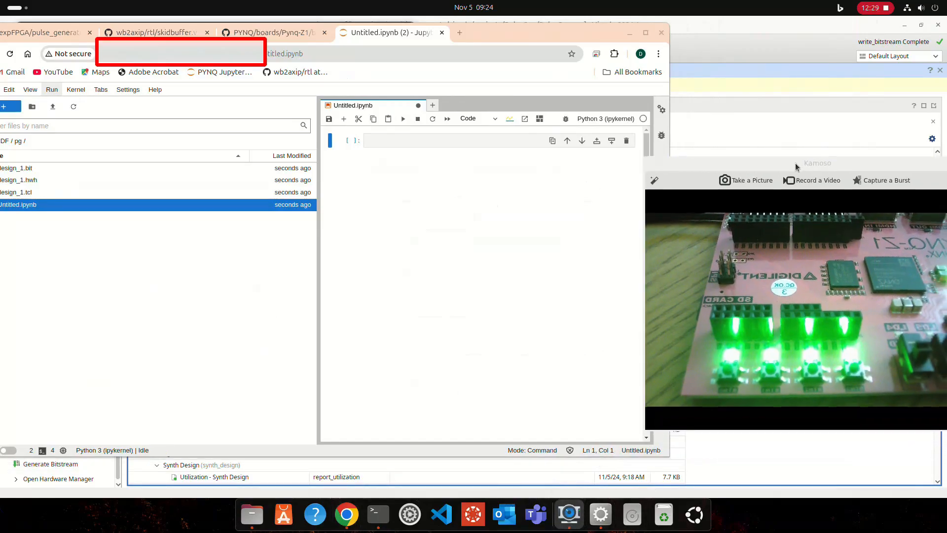
click(541, 31)
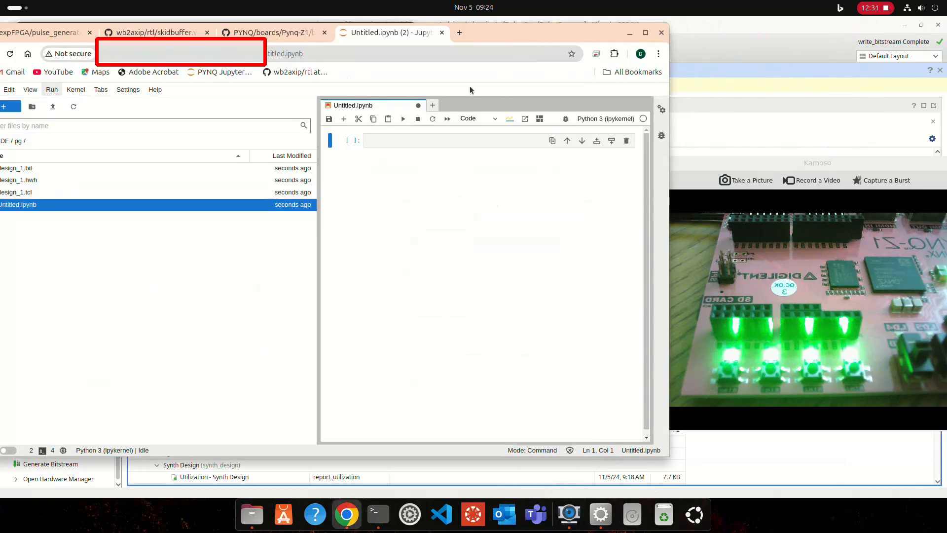
Step: Write the line from pynq import Overlay in the notebook's first cell
click(428, 139)
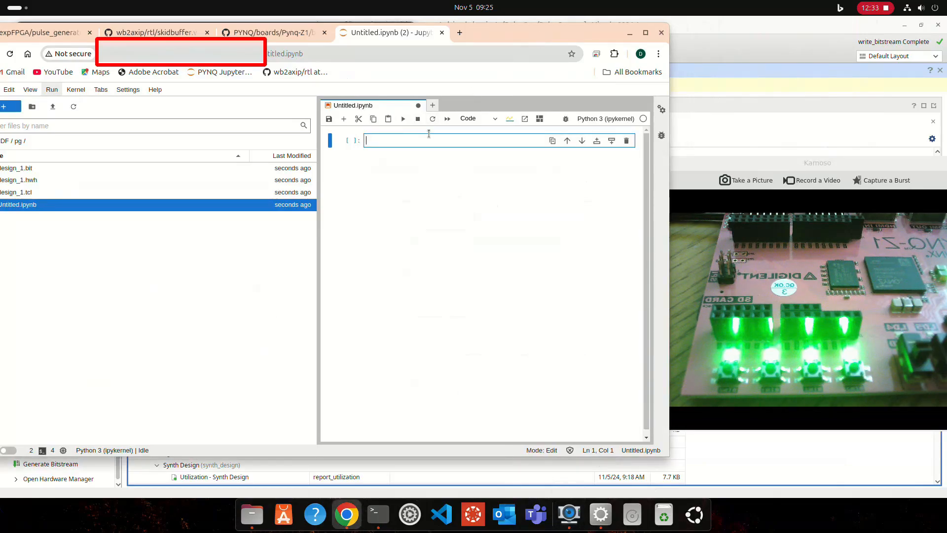
text(from pynq)
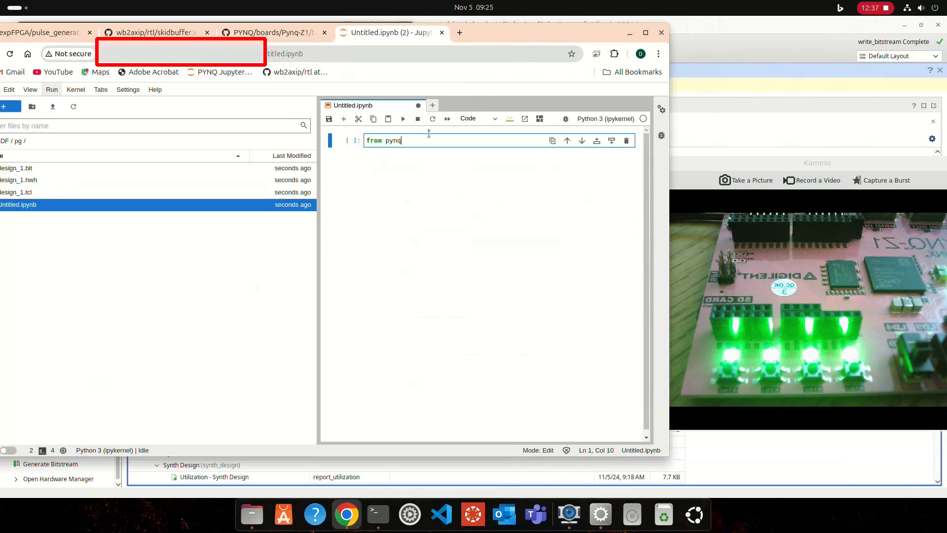
text( import Overlay)
key(Escape)
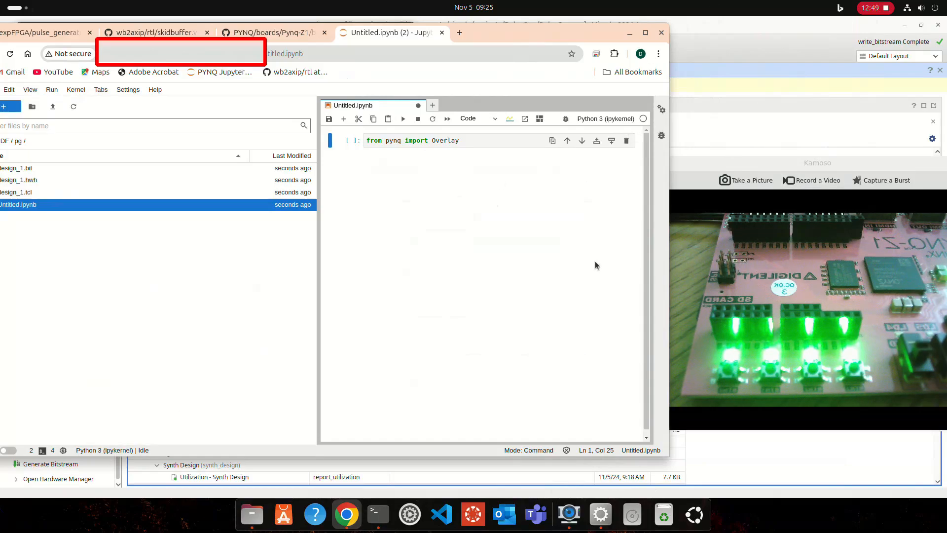
Step: Add the line ol = Overlay("./design_1.bit") below the import in the first cell and run the cell
click(467, 140)
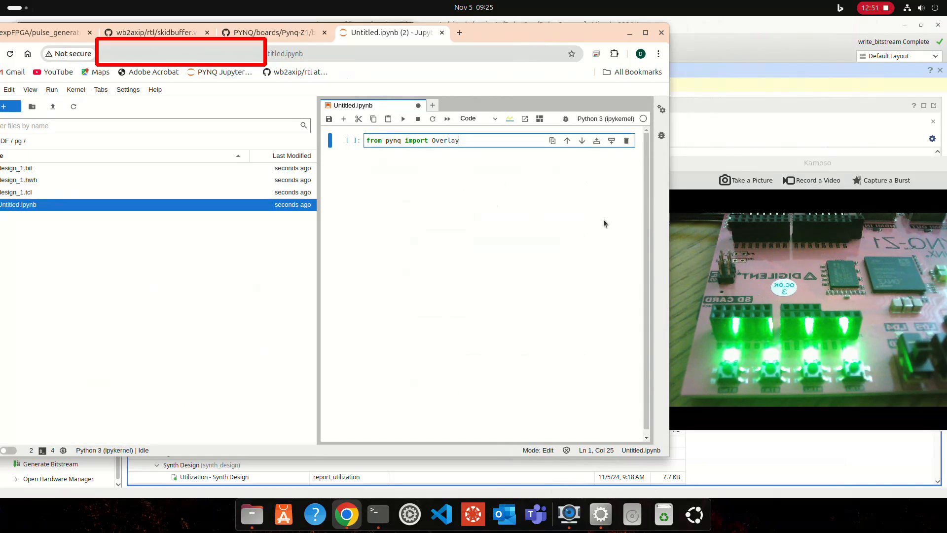
key(Return)
text(ol )
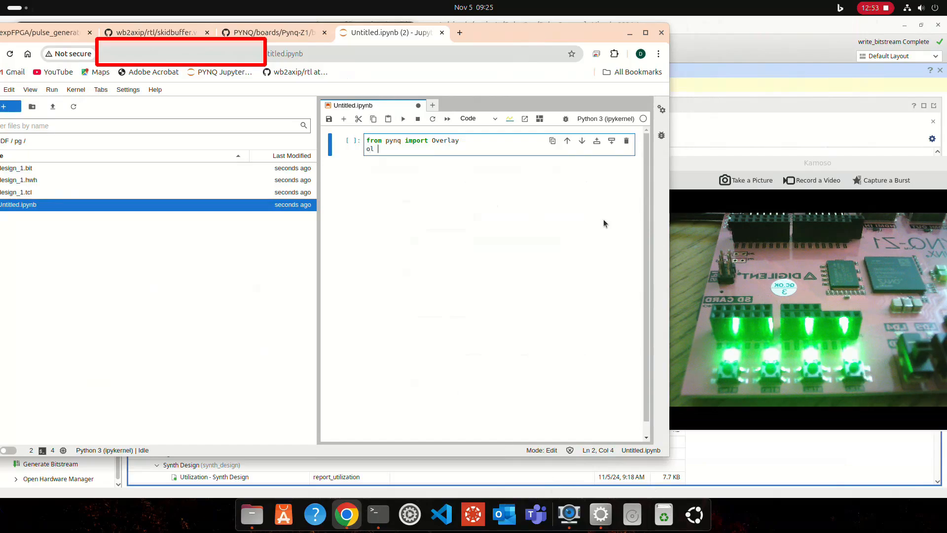
text(= Overlay)
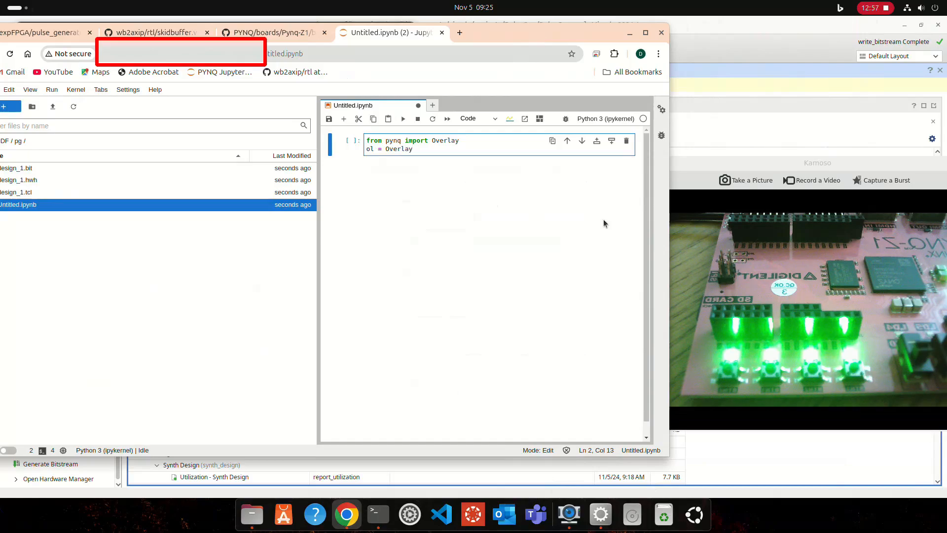
text(())
text(")
text(./)
text(design)
text(_1)
text(.bit)
text(")
text())
key(shift+Return)
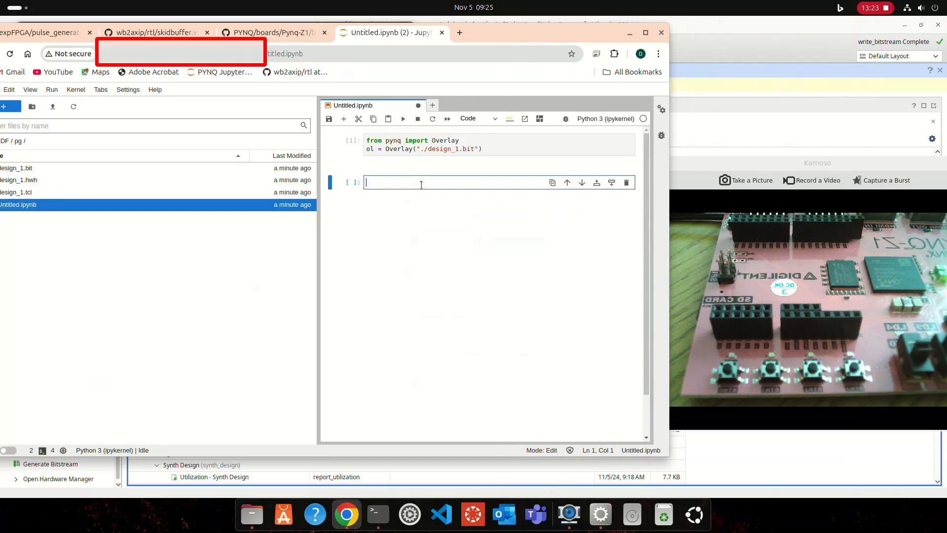
Step: Show the overlay's documentation by running ol? in the second notebook cell
text(ol?)
key(shift+Return)
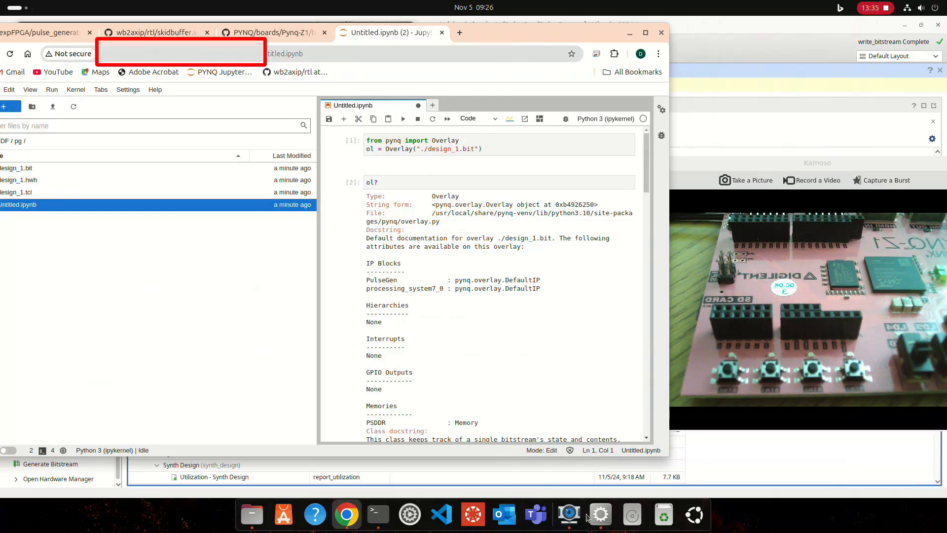
Step: Switch to Vivado, expand design_1_wrapper in the design sources and open the design_1 block design
click(605, 517)
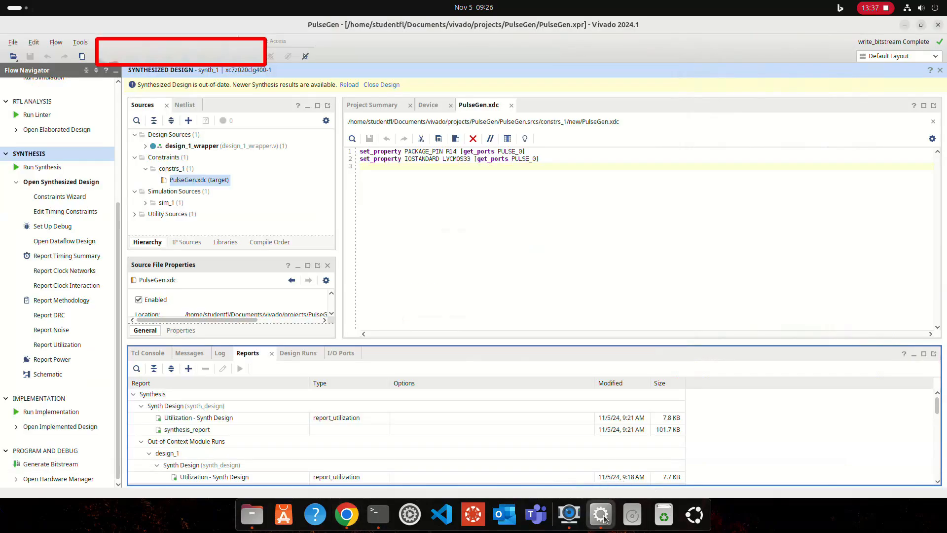
click(145, 146)
click(183, 158)
double_click(183, 158)
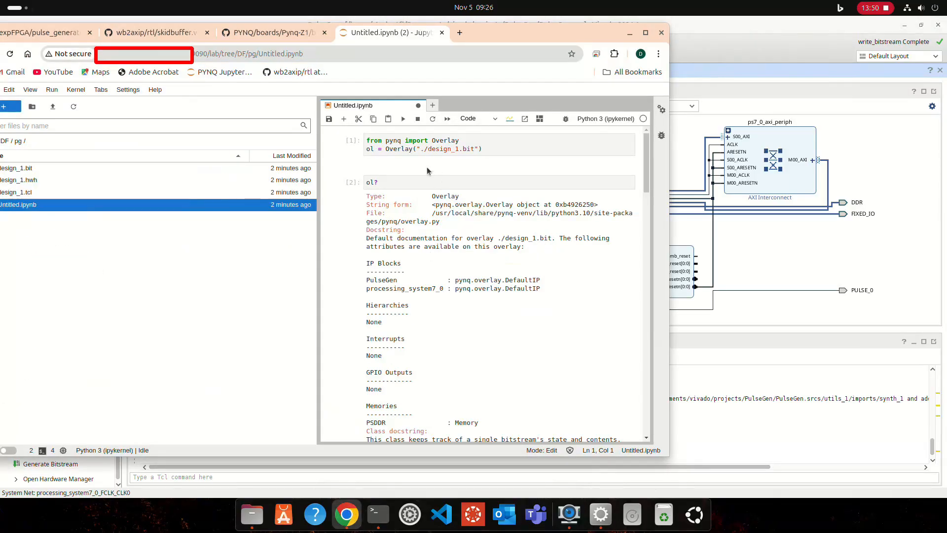
Step: Return to the JupyterLab notebook, change the second cell to ol.PulseGen?, run it and read the driver documentation
click(390, 183)
key(BackSpace)
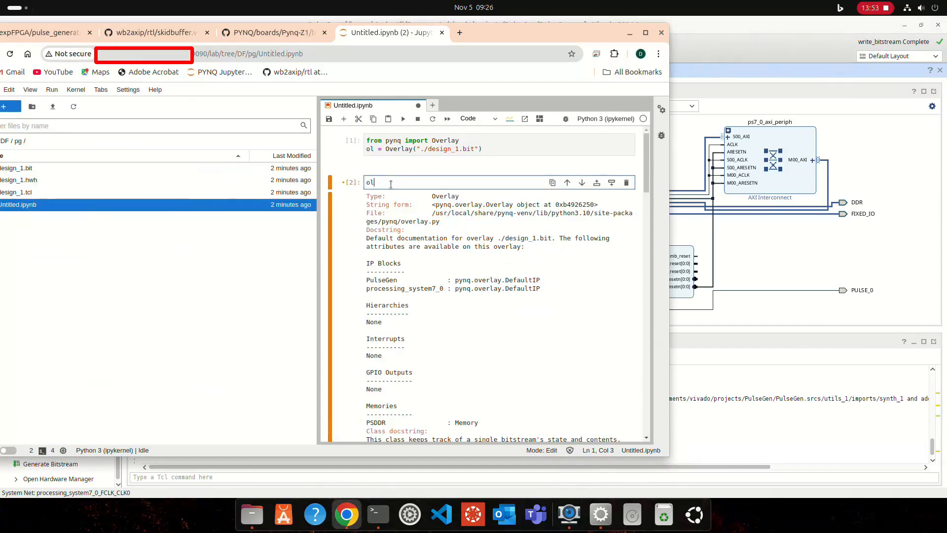
text(.PulseGen?)
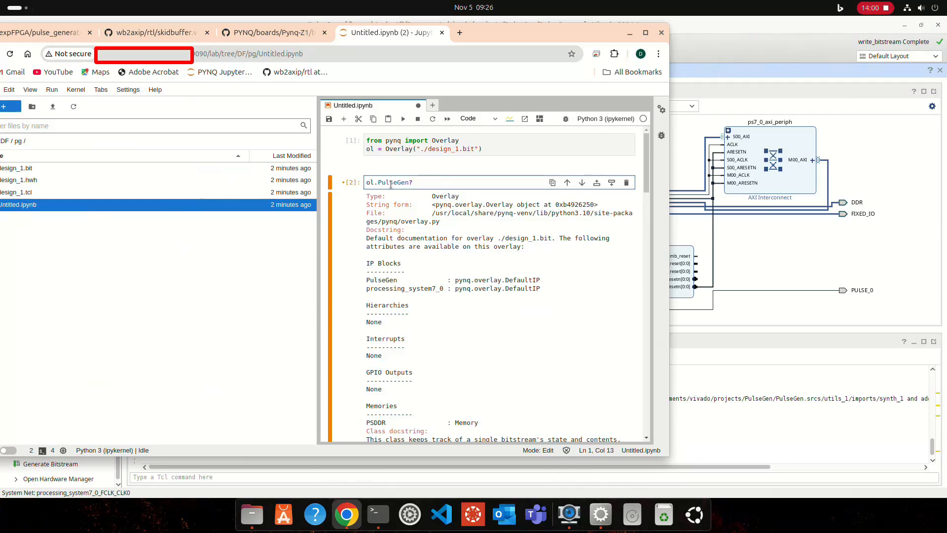
key(shift+Return)
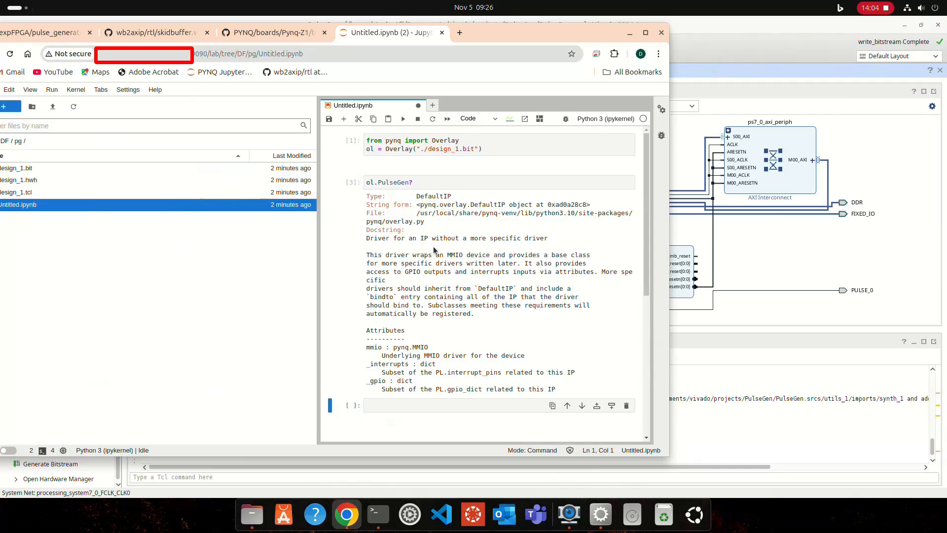
scroll(444, 272, down, 5)
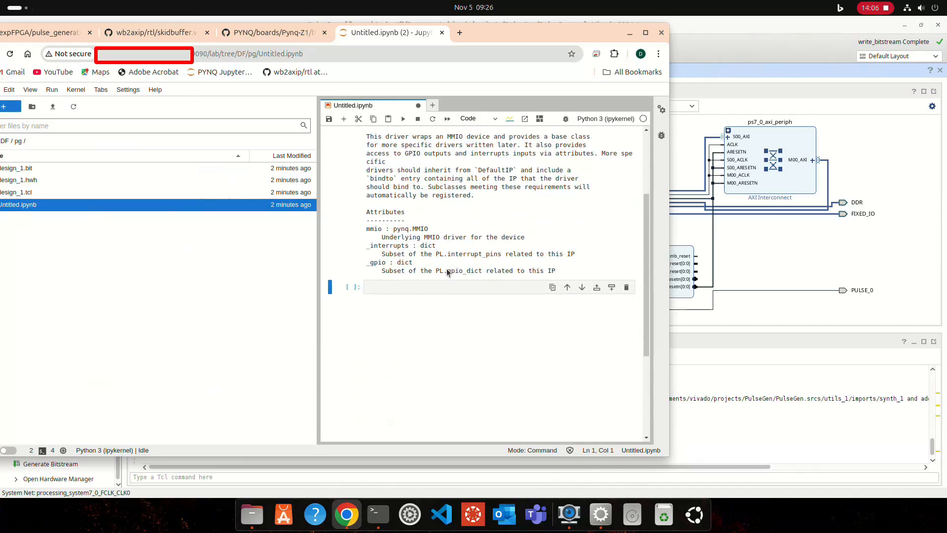
scroll(448, 272, up, 5)
Step: Change the second cell to ol.PulseGen.register_map, save the notebook and run the cell
click(417, 181)
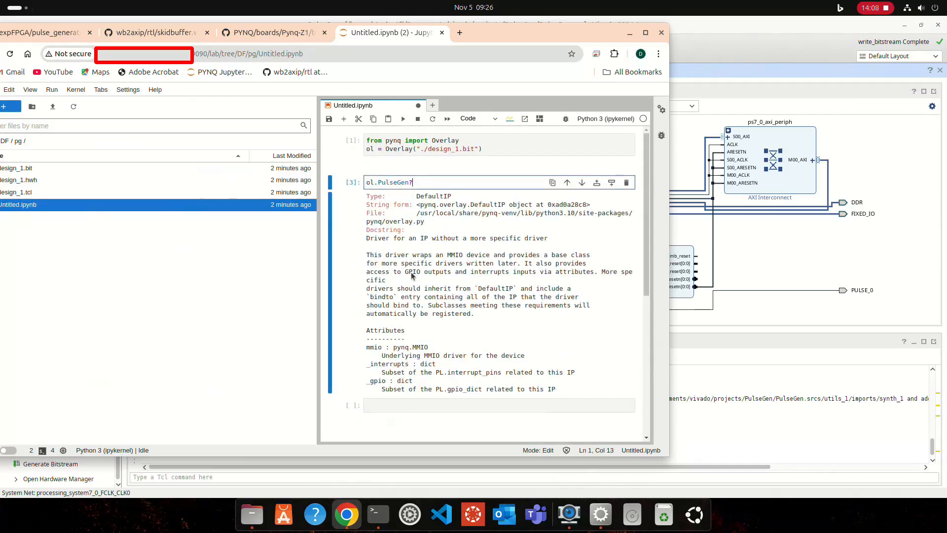
key(BackSpace)
text(.re)
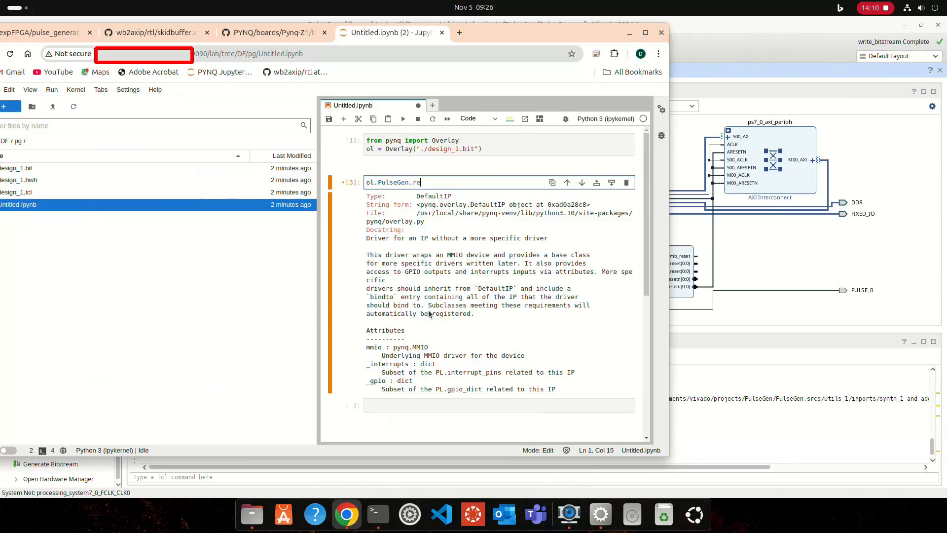
text(gister_map)
key(ctrl+s)
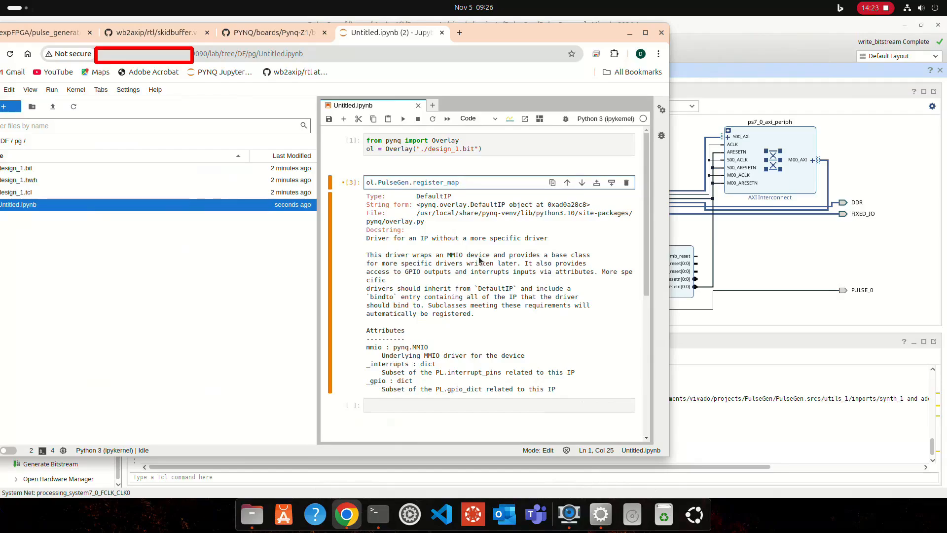
key(shift+Return)
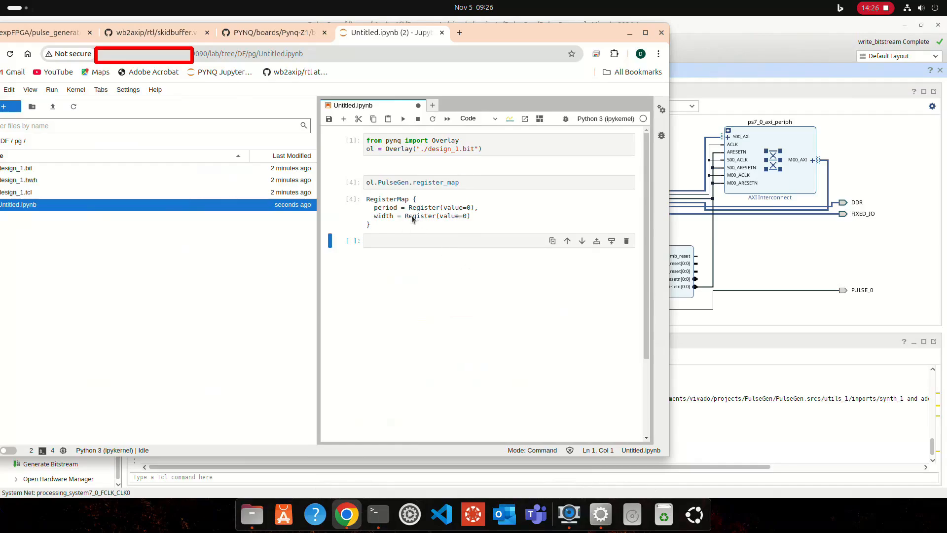
Step: Bring Vivado and the Kamoso camera window forward, and return to JupyterLab in Chrome with the camera view beside it
click(611, 522)
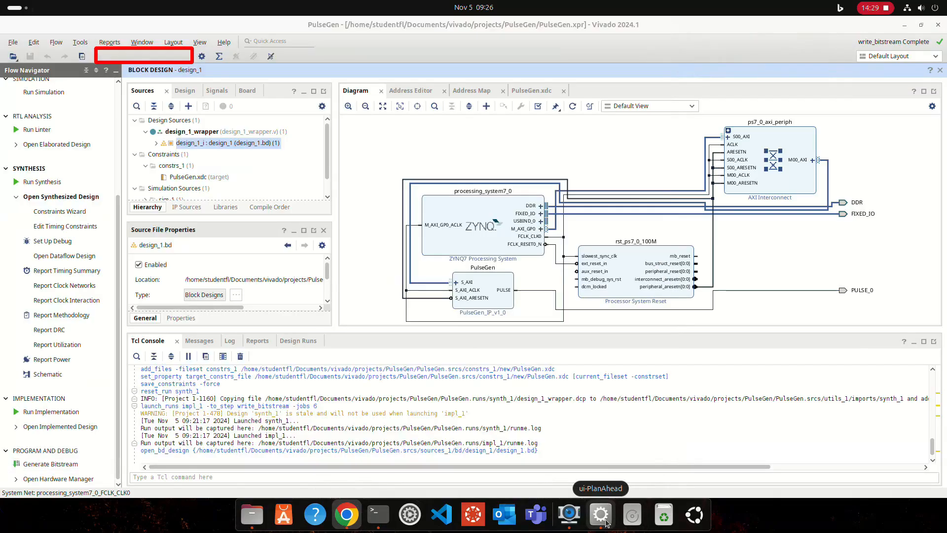
click(568, 516)
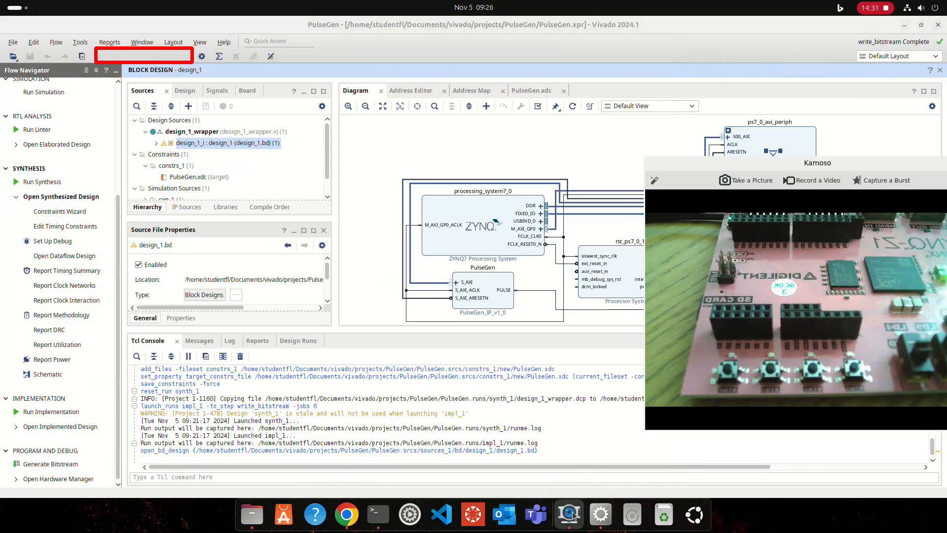
click(342, 519)
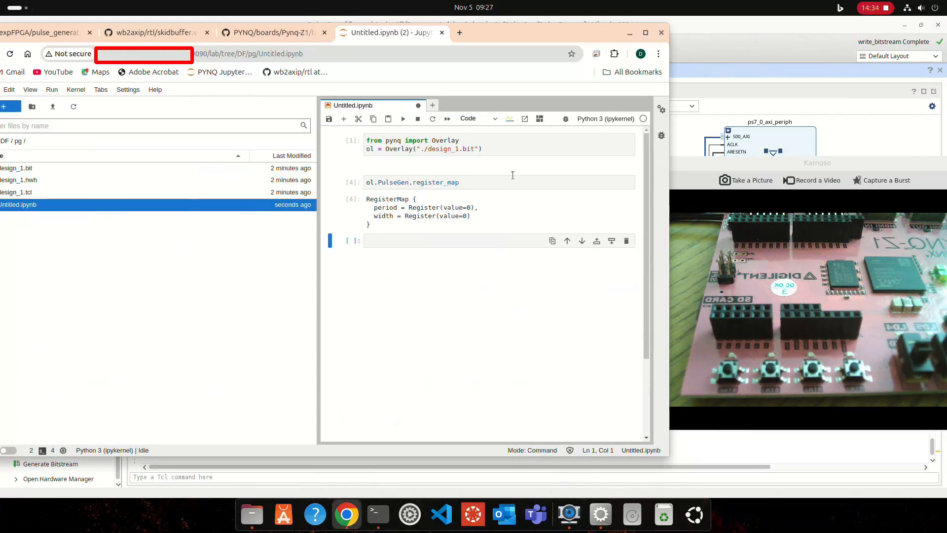
Step: Assign the register map to a variable by changing the second cell to pg=ol.PulseGen.register_map, and run the cell
click(403, 237)
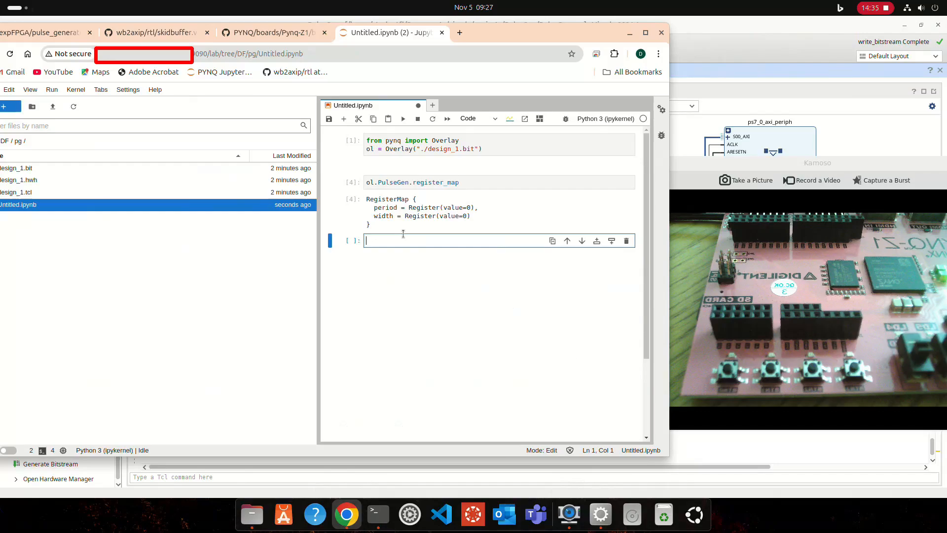
click(369, 184)
text(pg=)
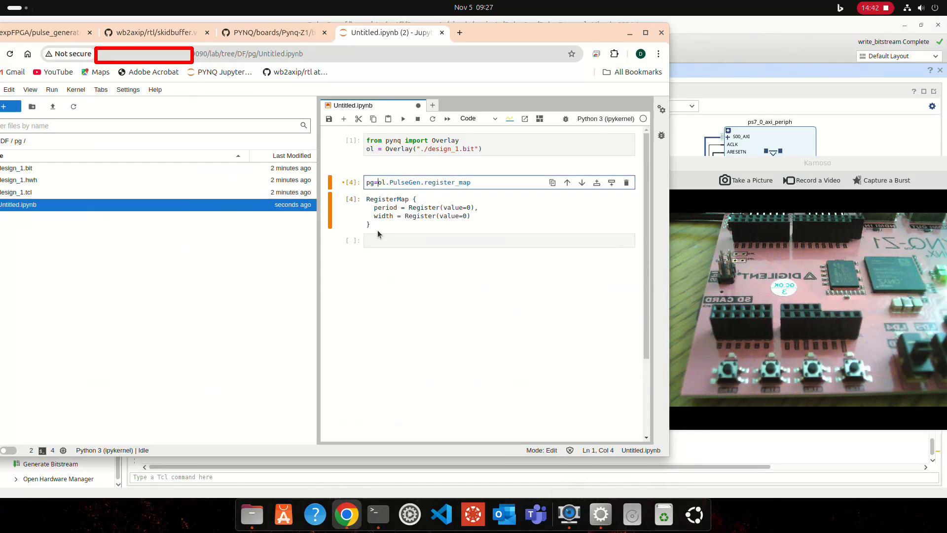
key(shift+Return)
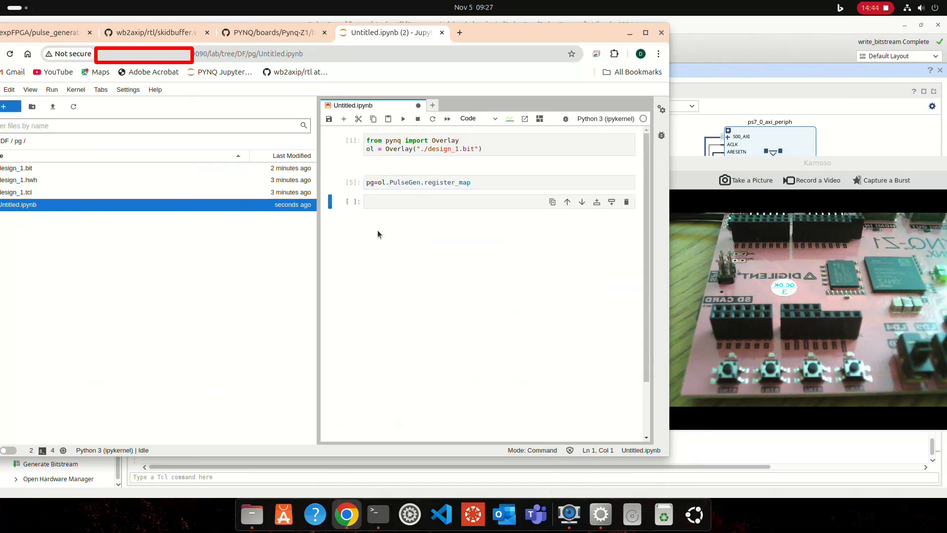
Step: Write pg.period = 1e8 and pg.width = 5e7 in the empty third cell and run it
click(380, 203)
text(pg)
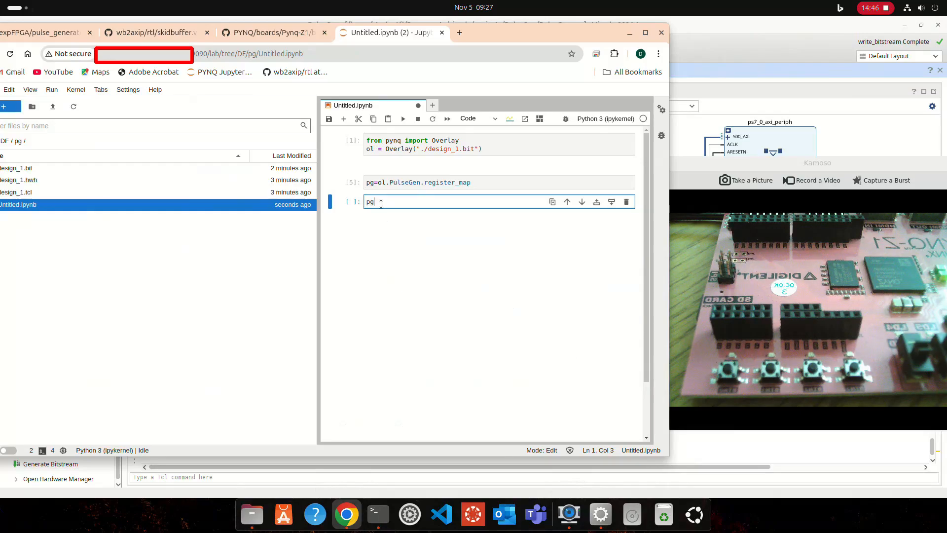
text(.period)
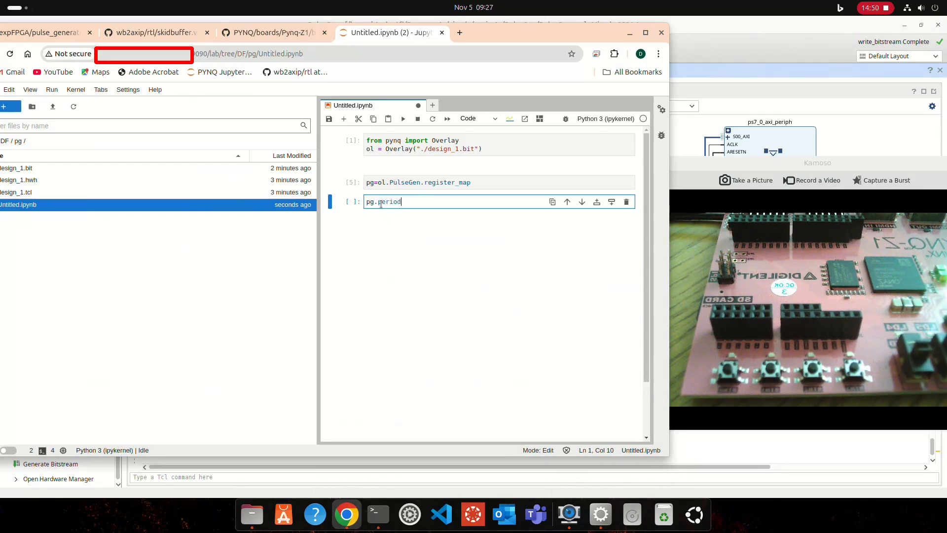
text(+)
key(BackSpace)
text(=)
key(Right)
text(1e8)
key(Return)
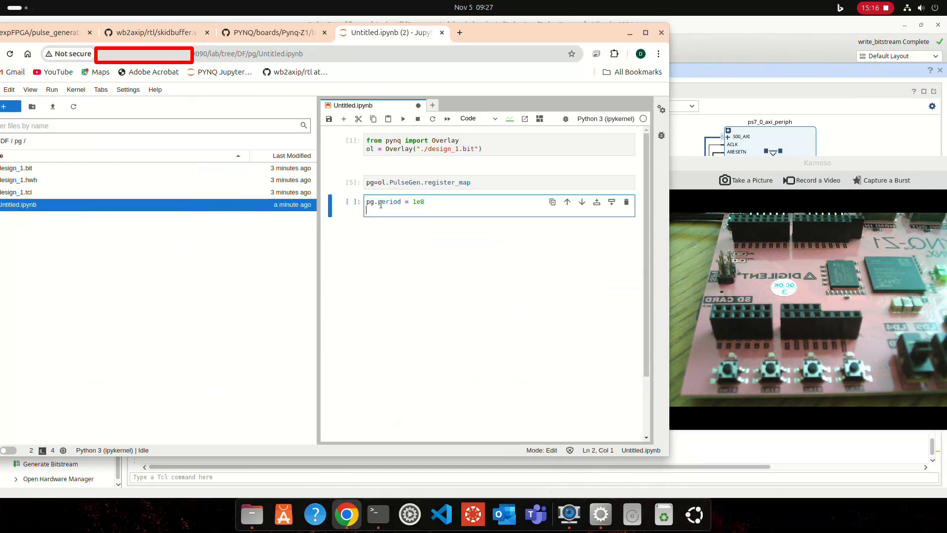
text(pg.width = )
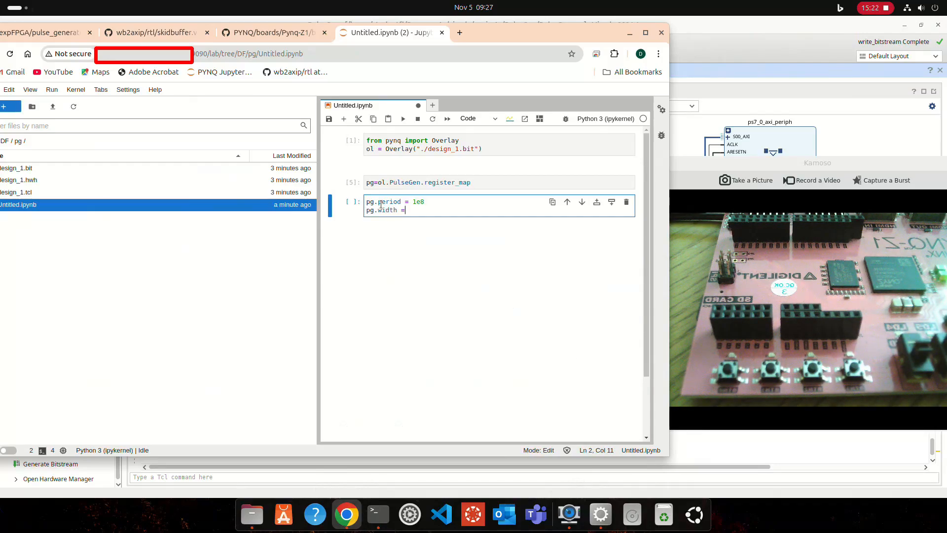
text(5e7)
key(shift+Return)
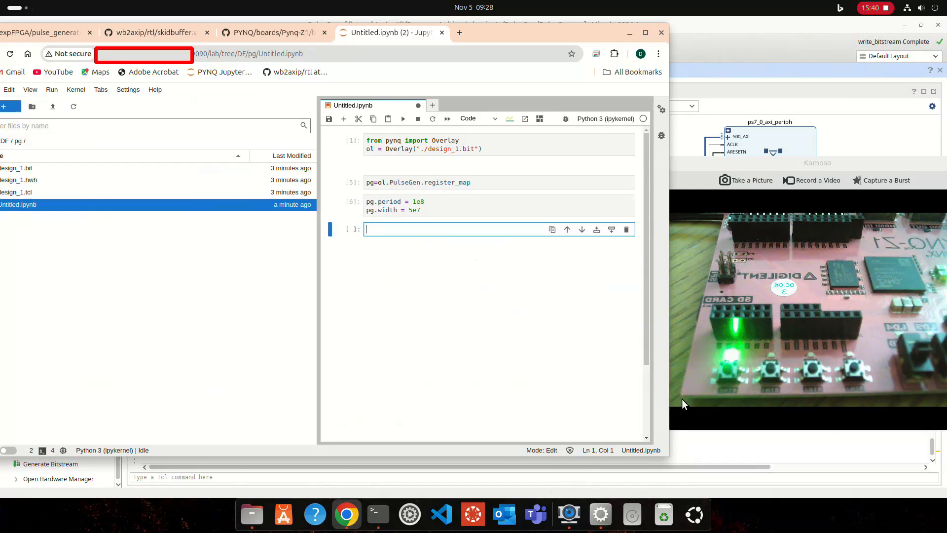
Step: Change pg.period to 2e8 in the third cell and run the cell again
click(415, 202)
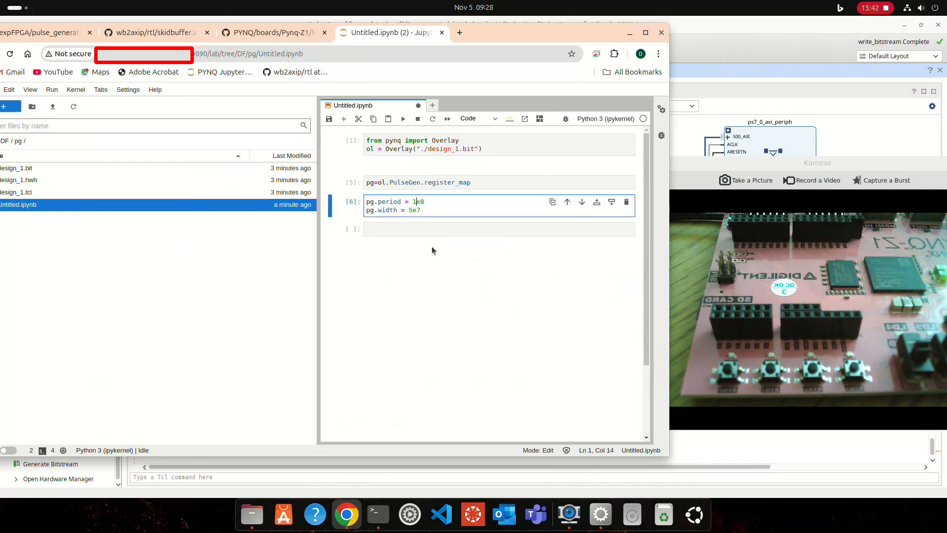
key(BackSpace)
text(2)
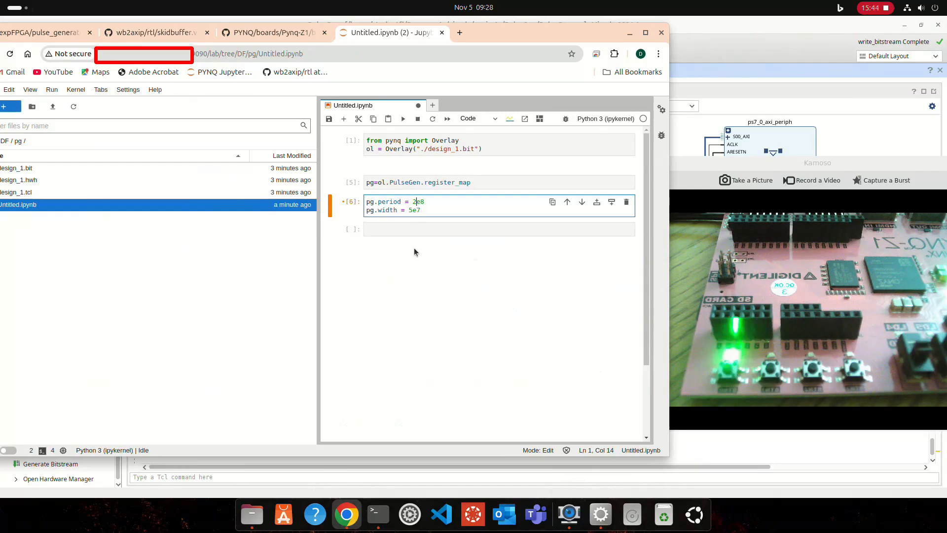
key(shift+Return)
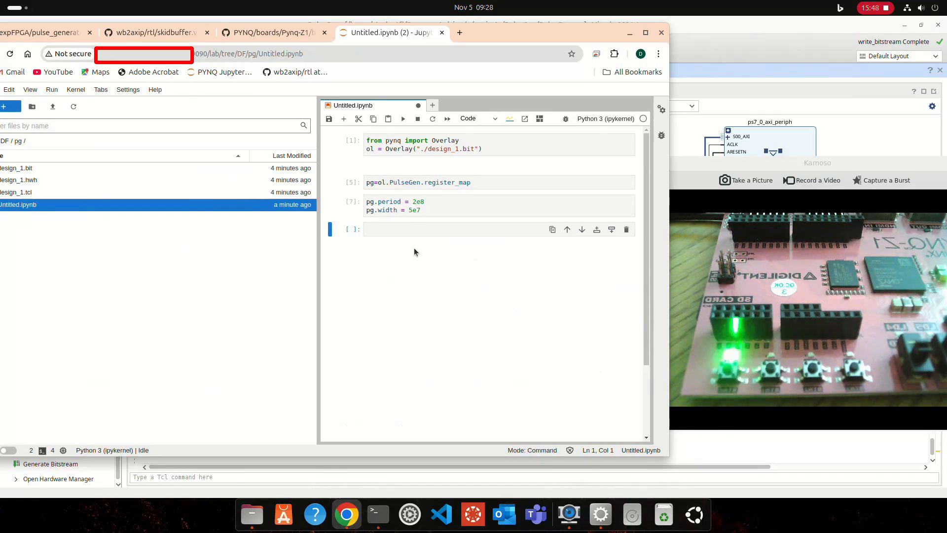
Step: Change pg.width to 1.5e8 in the third cell and rerun the cell
click(413, 210)
text(1.)
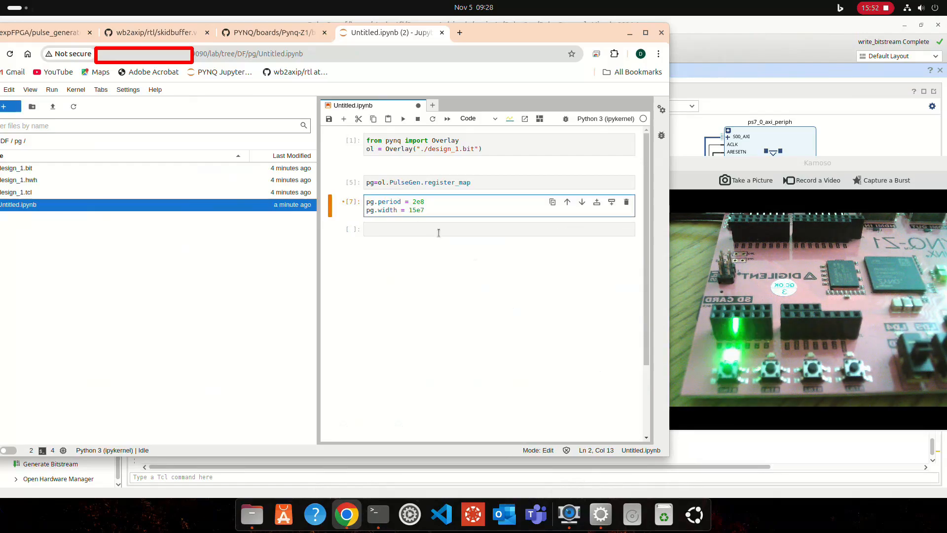
key(End)
key(BackSpace)
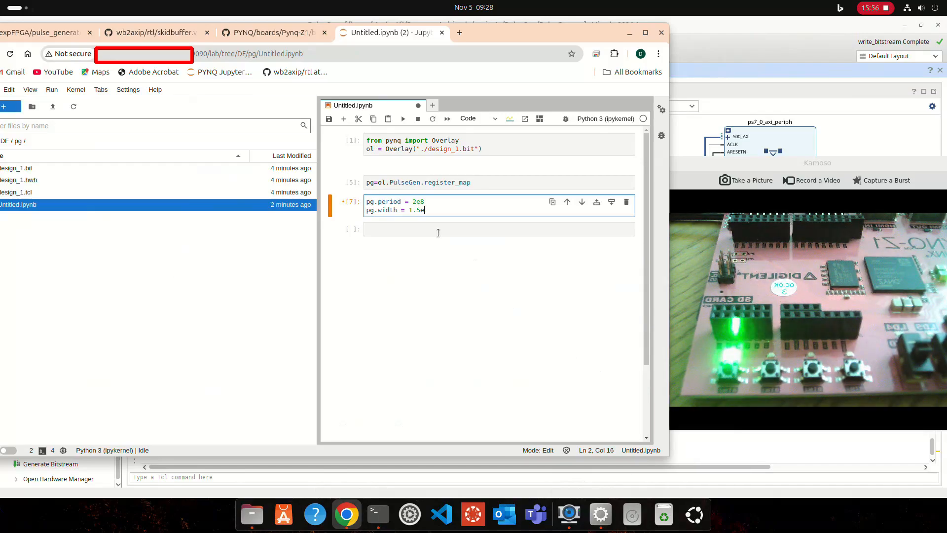
text(8)
key(shift+Return)
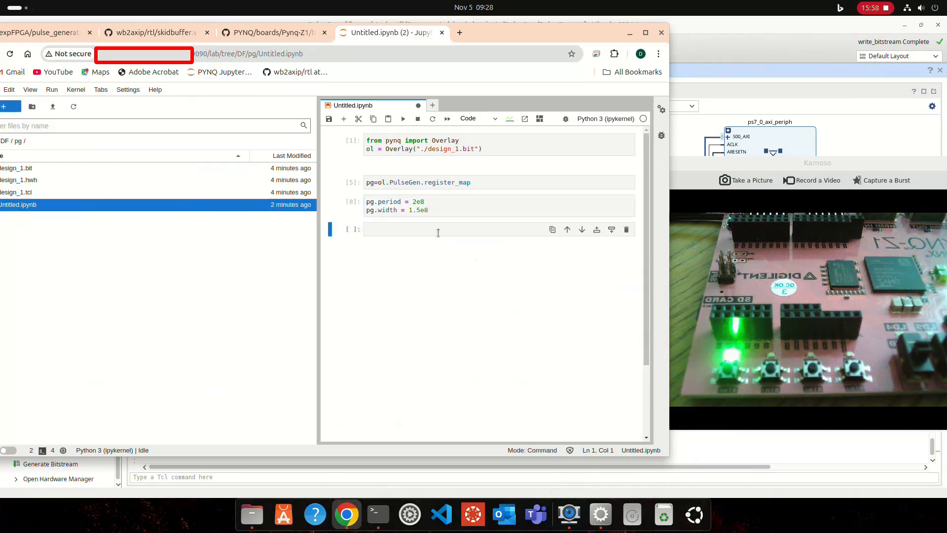